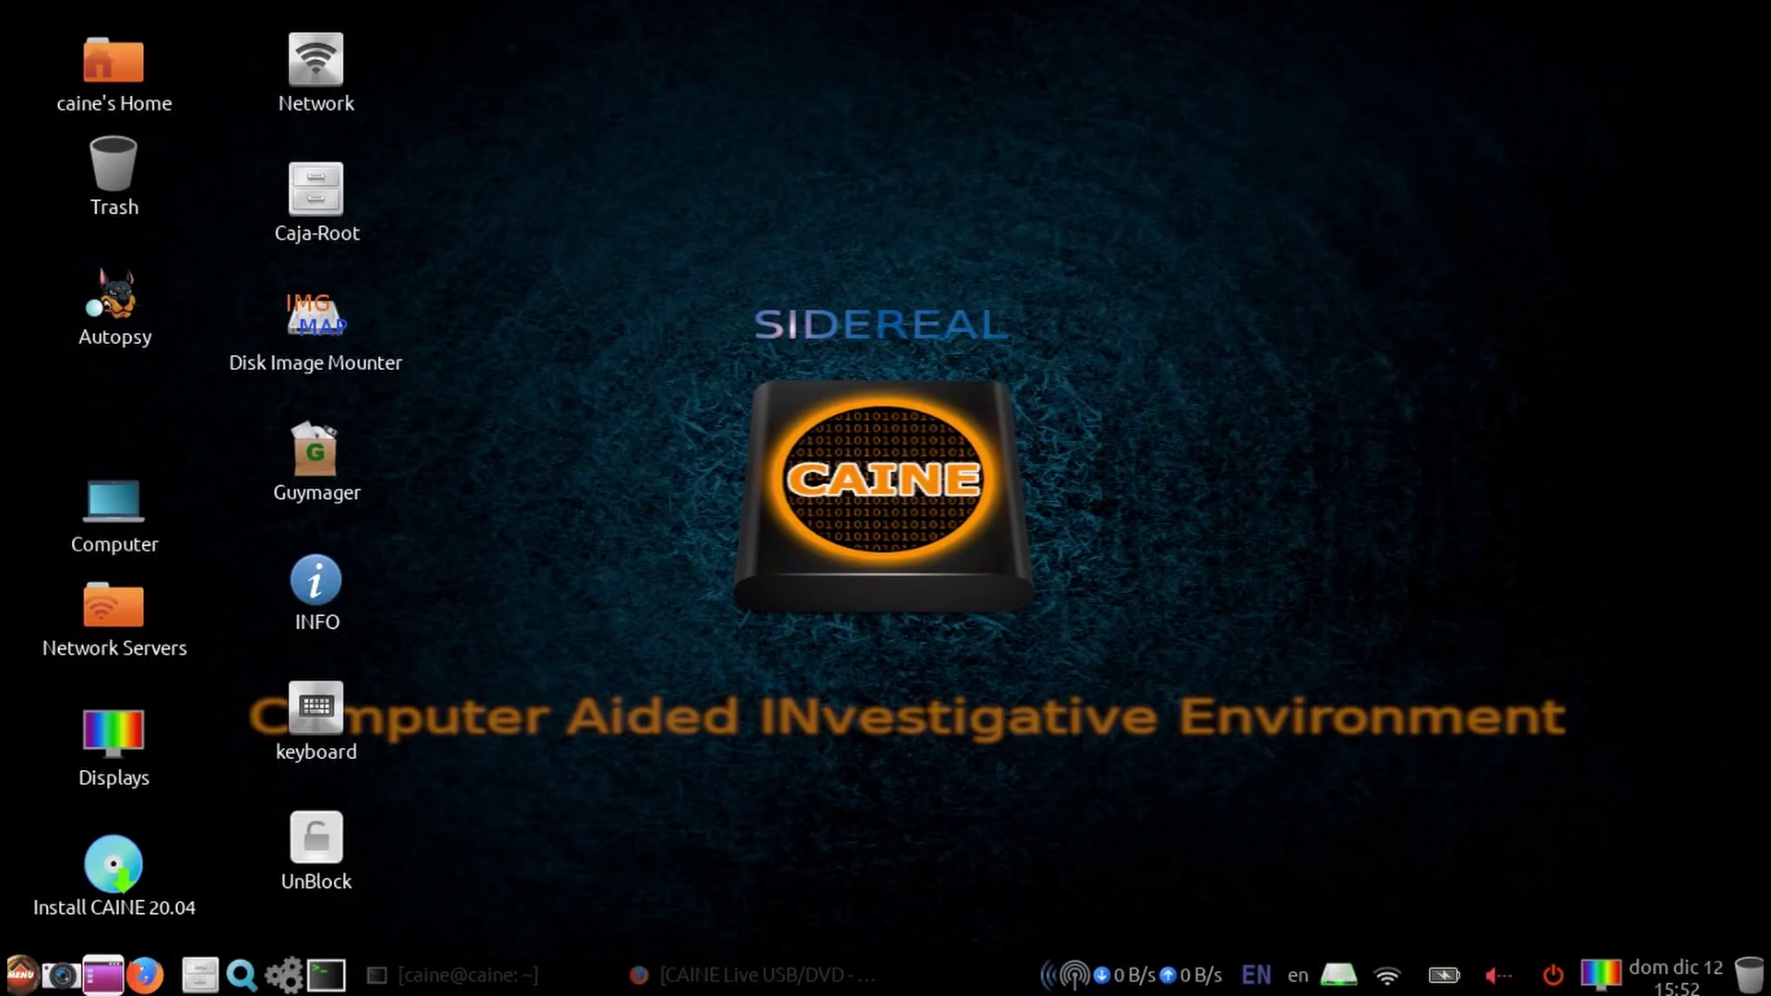
Browse the Forensic tools Analysis, Database, OSINT and Timeline categories, ending on NBTempo, Log2Timeline and PSteal.
click(21, 974)
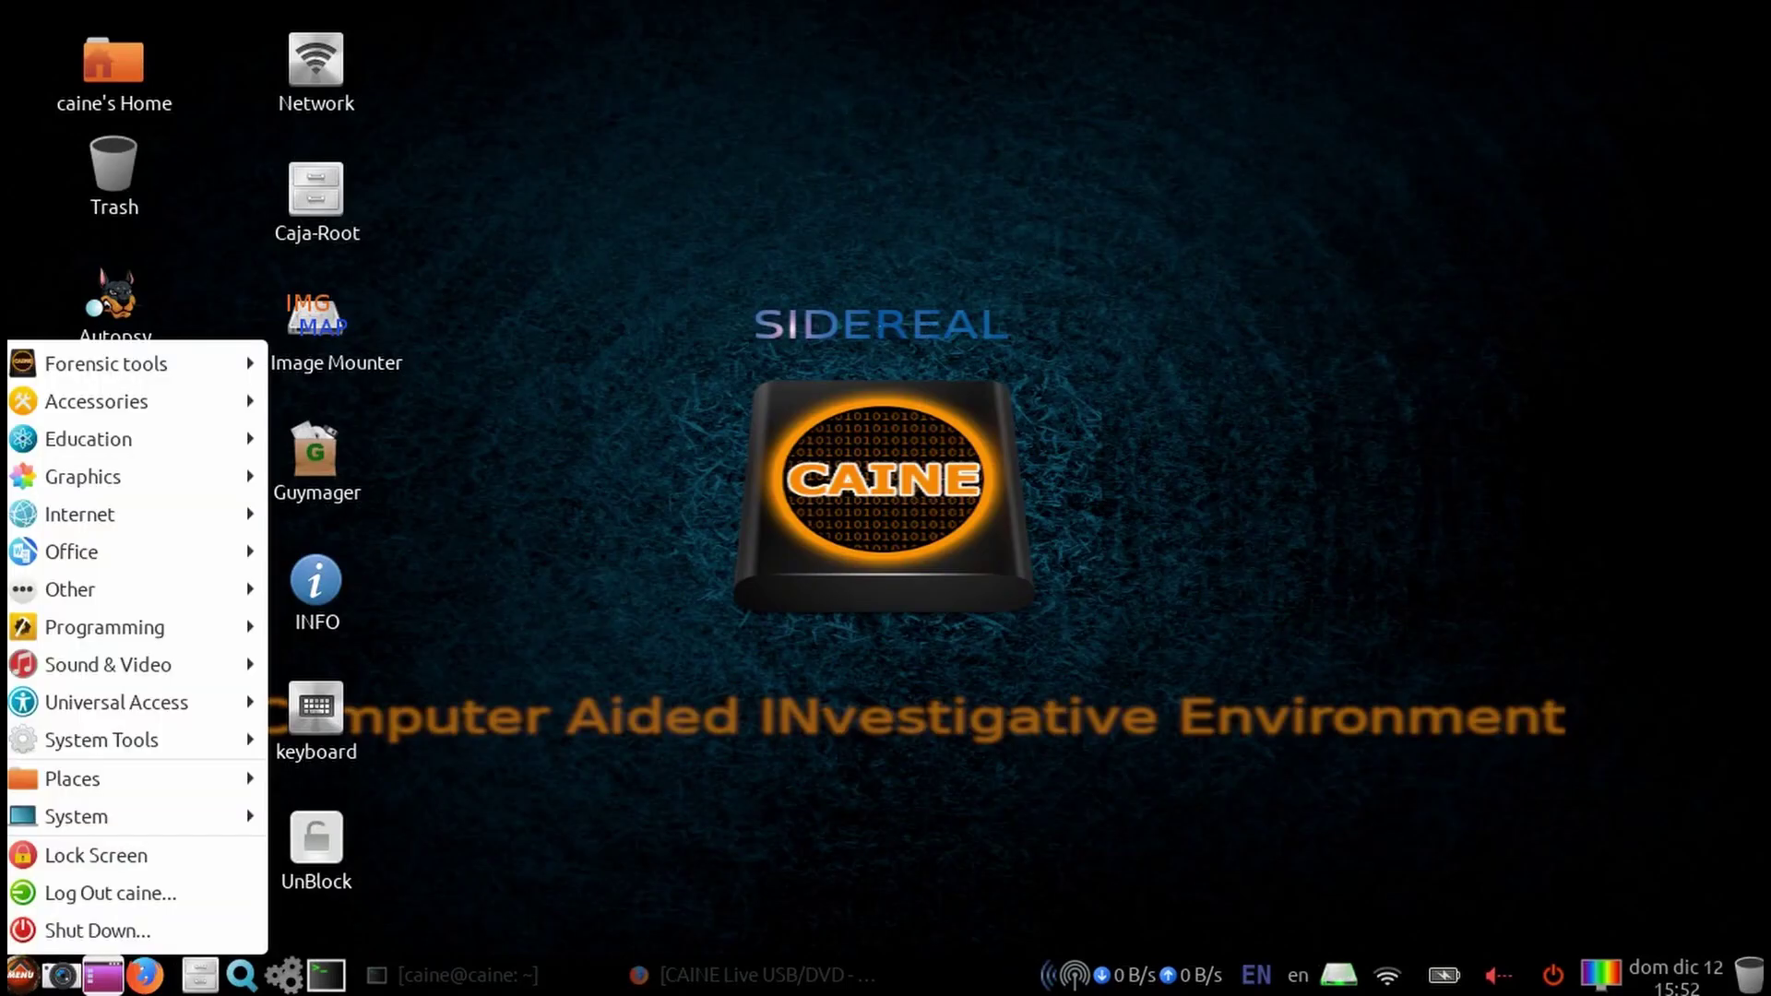
mouse_move(107, 365)
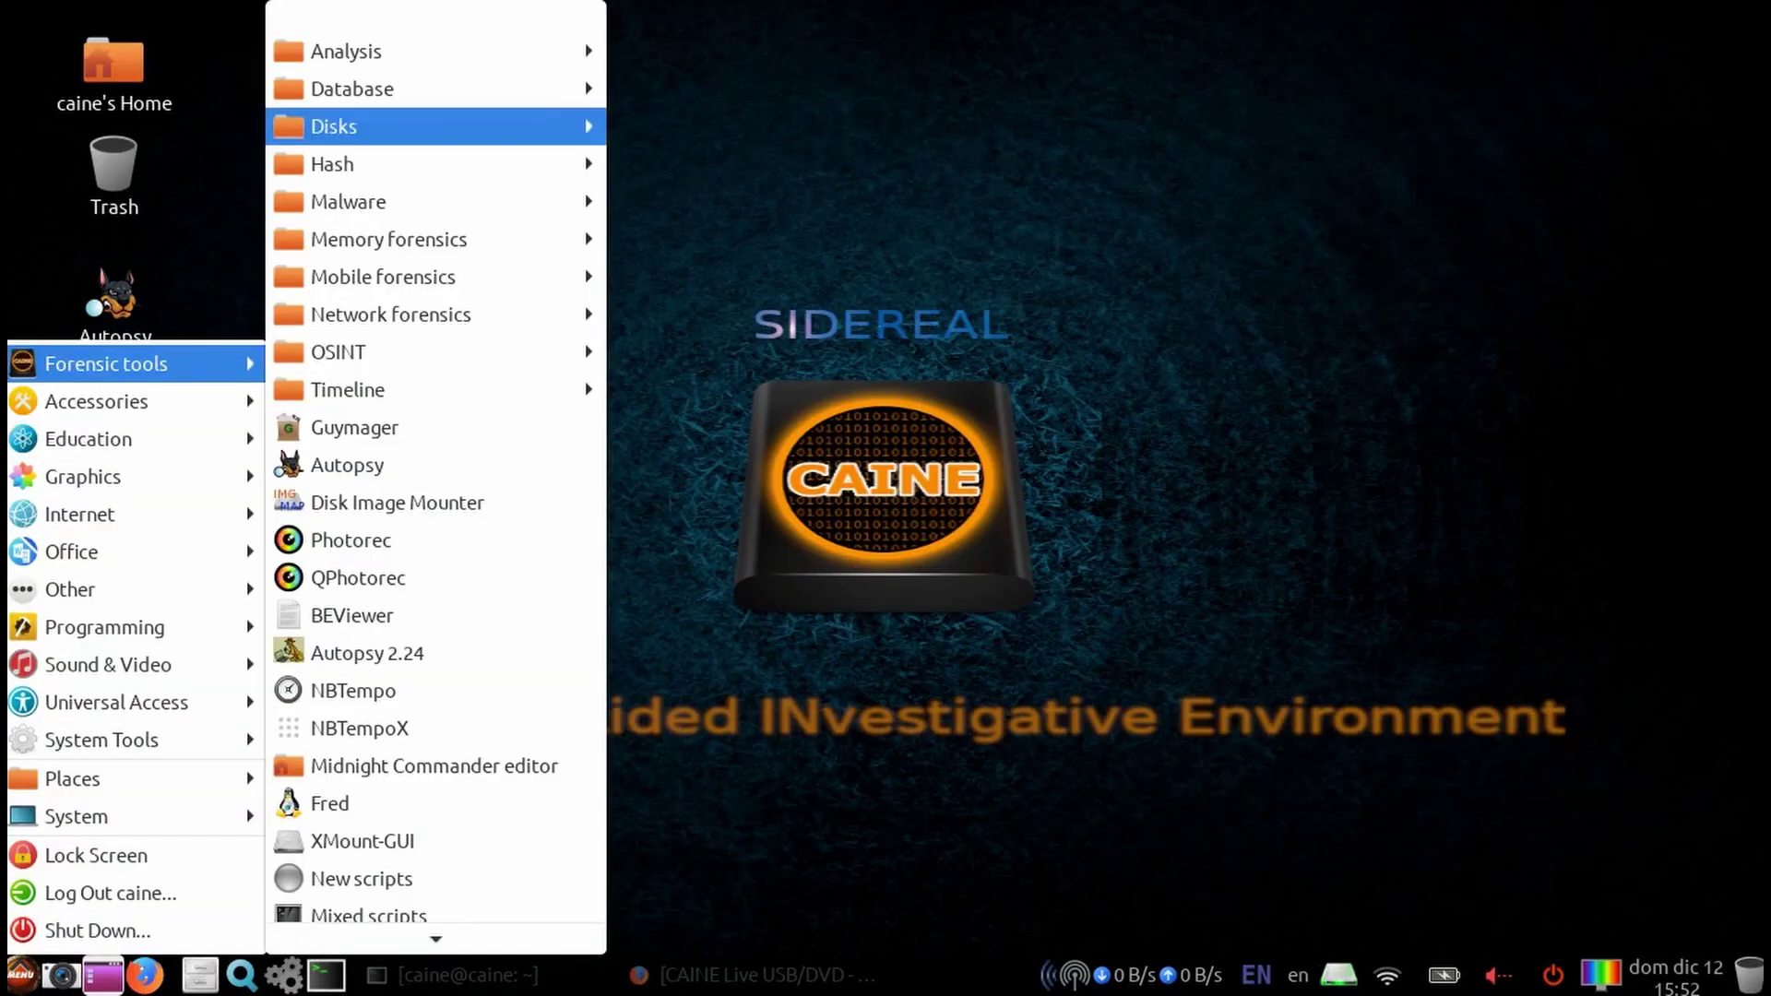
mouse_move(347, 52)
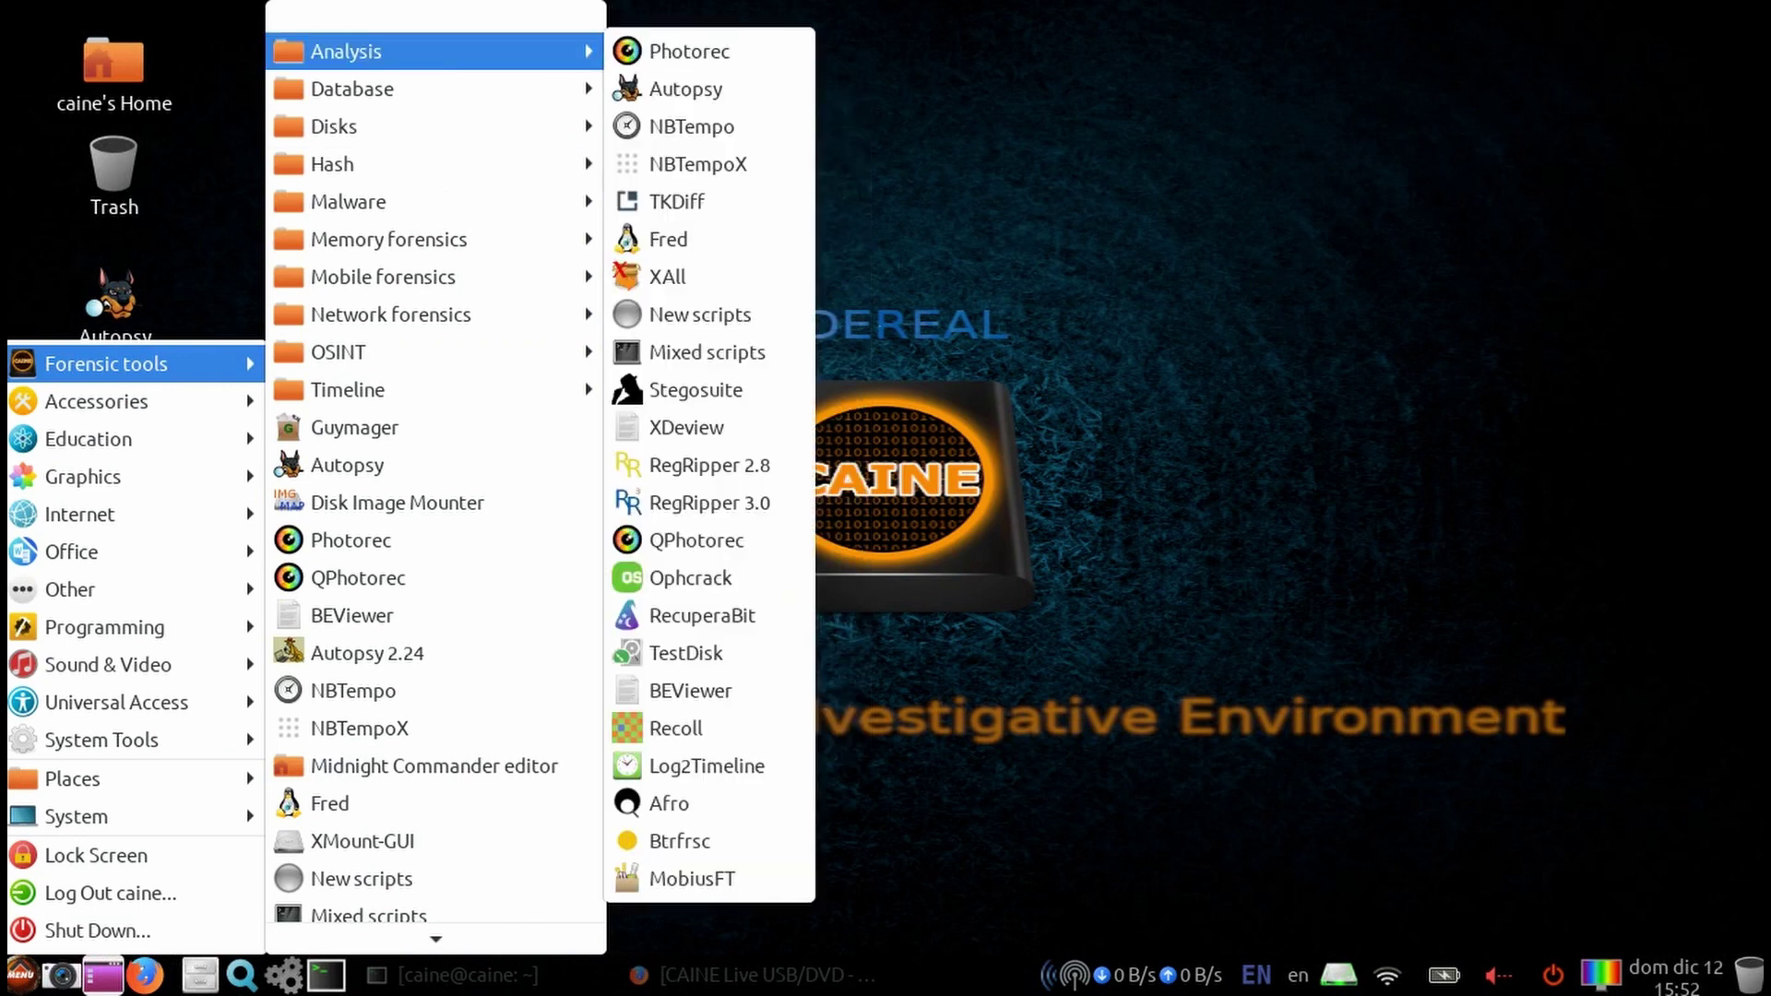
mouse_move(353, 88)
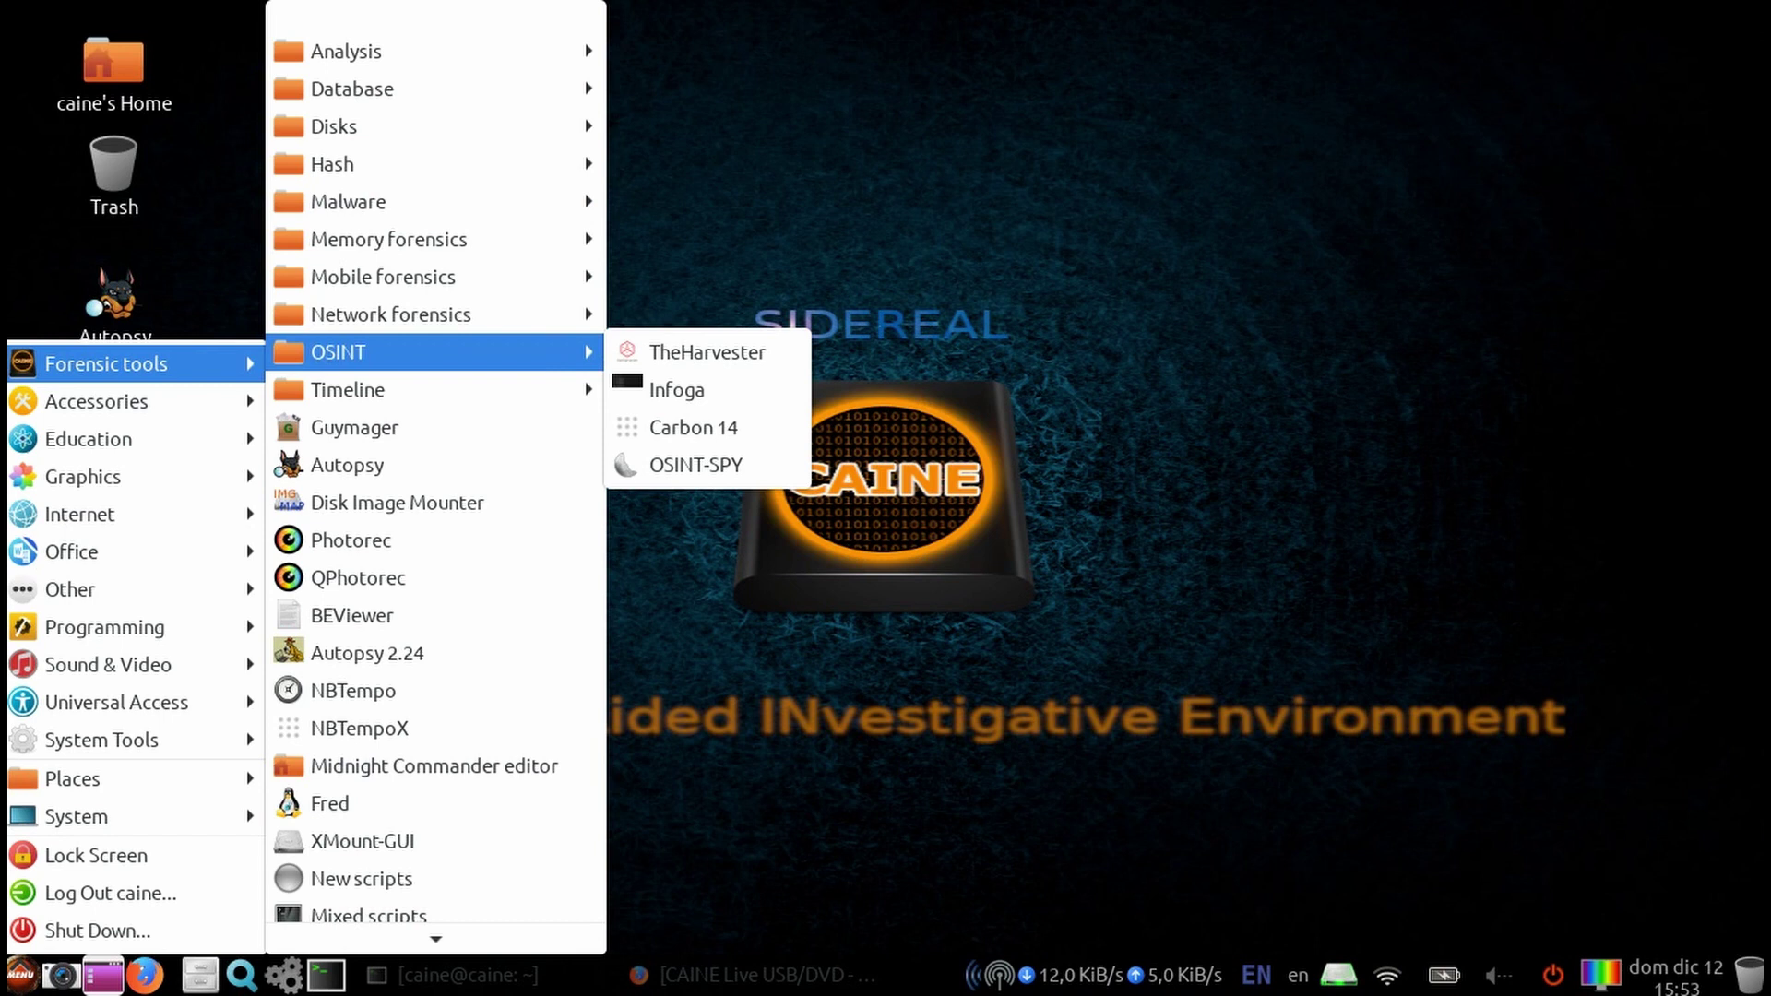
mouse_move(387, 388)
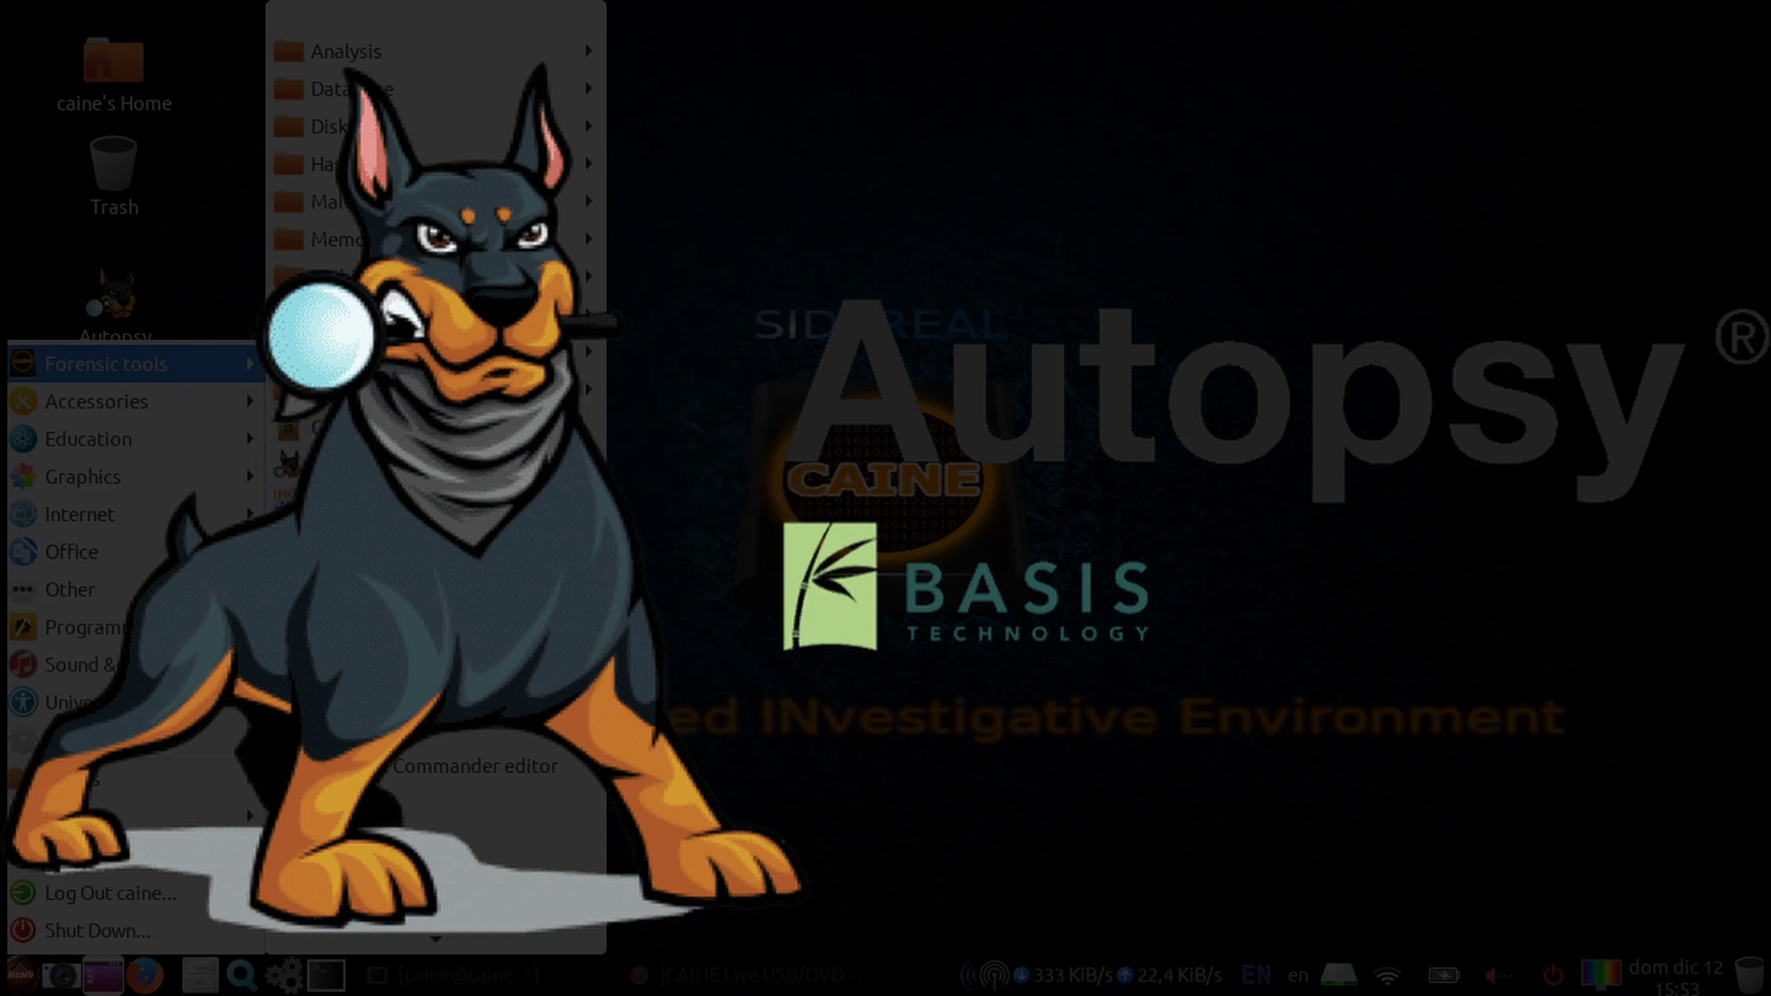
Step through the rest of the Forensic tools list, ending back on MobiusFT.
key(Down)
key(Down)
key(Down)
key(Down)
key(Down)
key(Down)
key(Down)
key(Down)
key(Down)
key(Down)
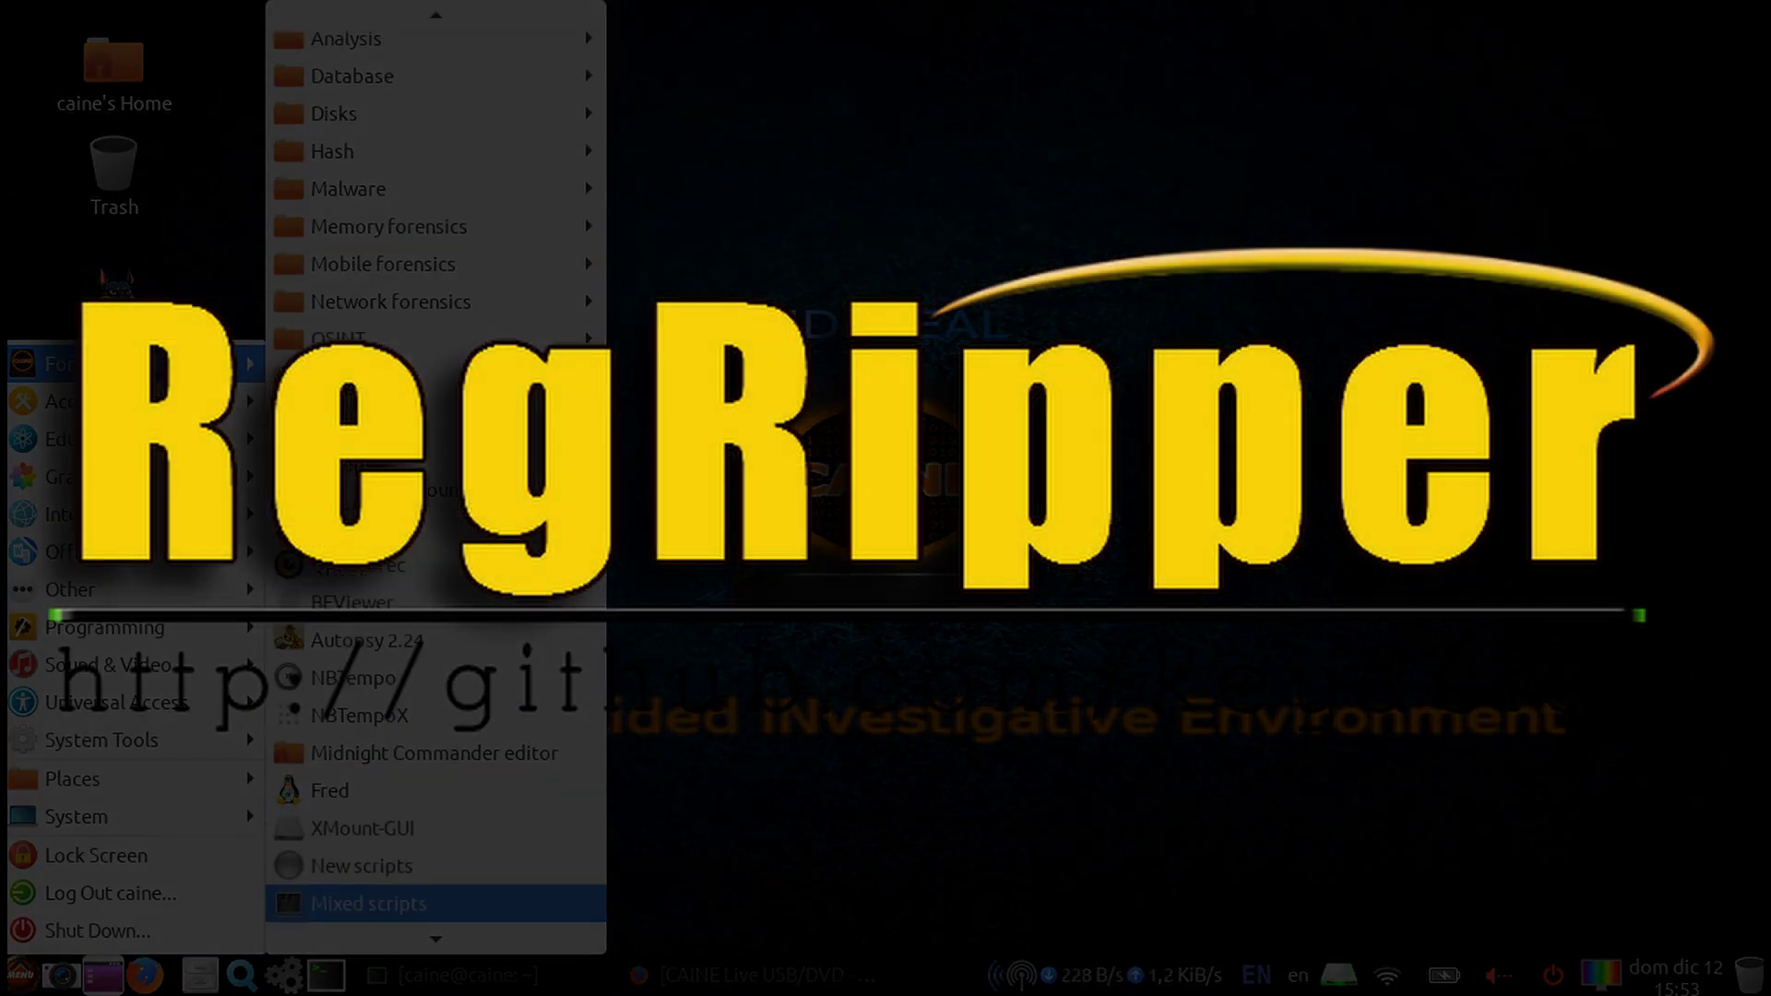
key(Down)
key(Down)
key(Down)
key(Down)
key(Down)
key(Down)
key(Down)
key(Down)
key(Down)
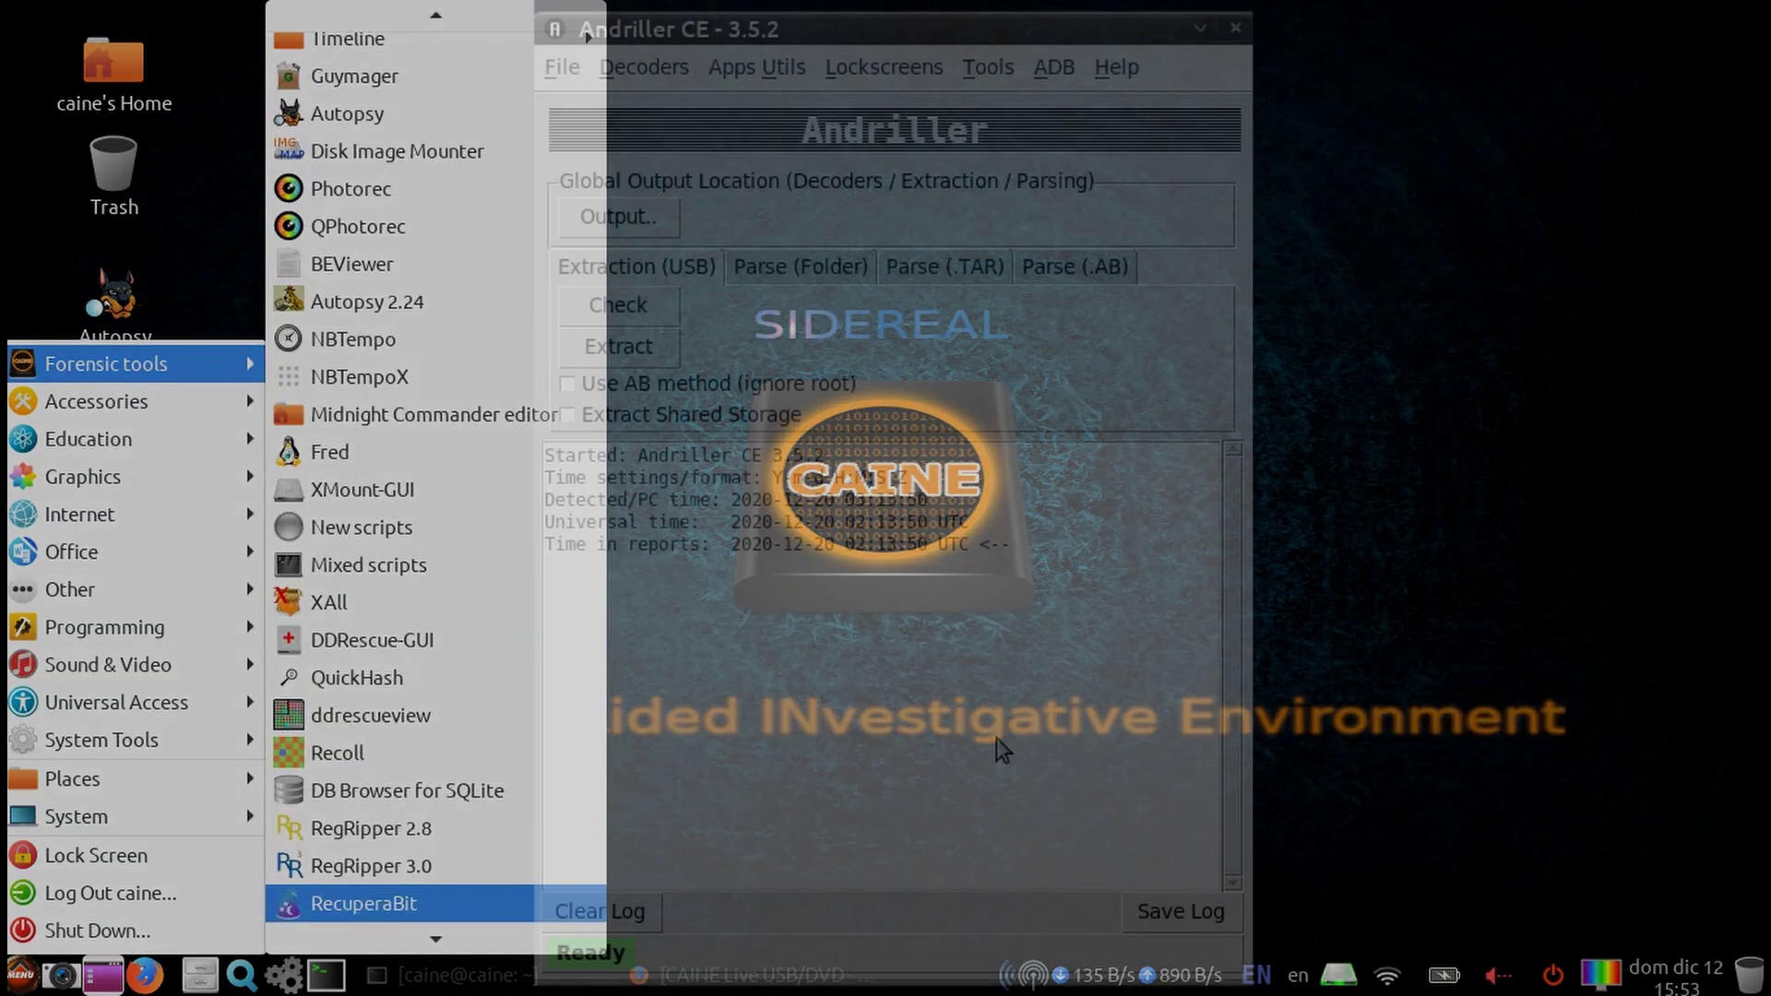
key(Down)
key(Down)
key(Down)
key(Down)
key(Down)
key(Down)
key(Down)
key(Down)
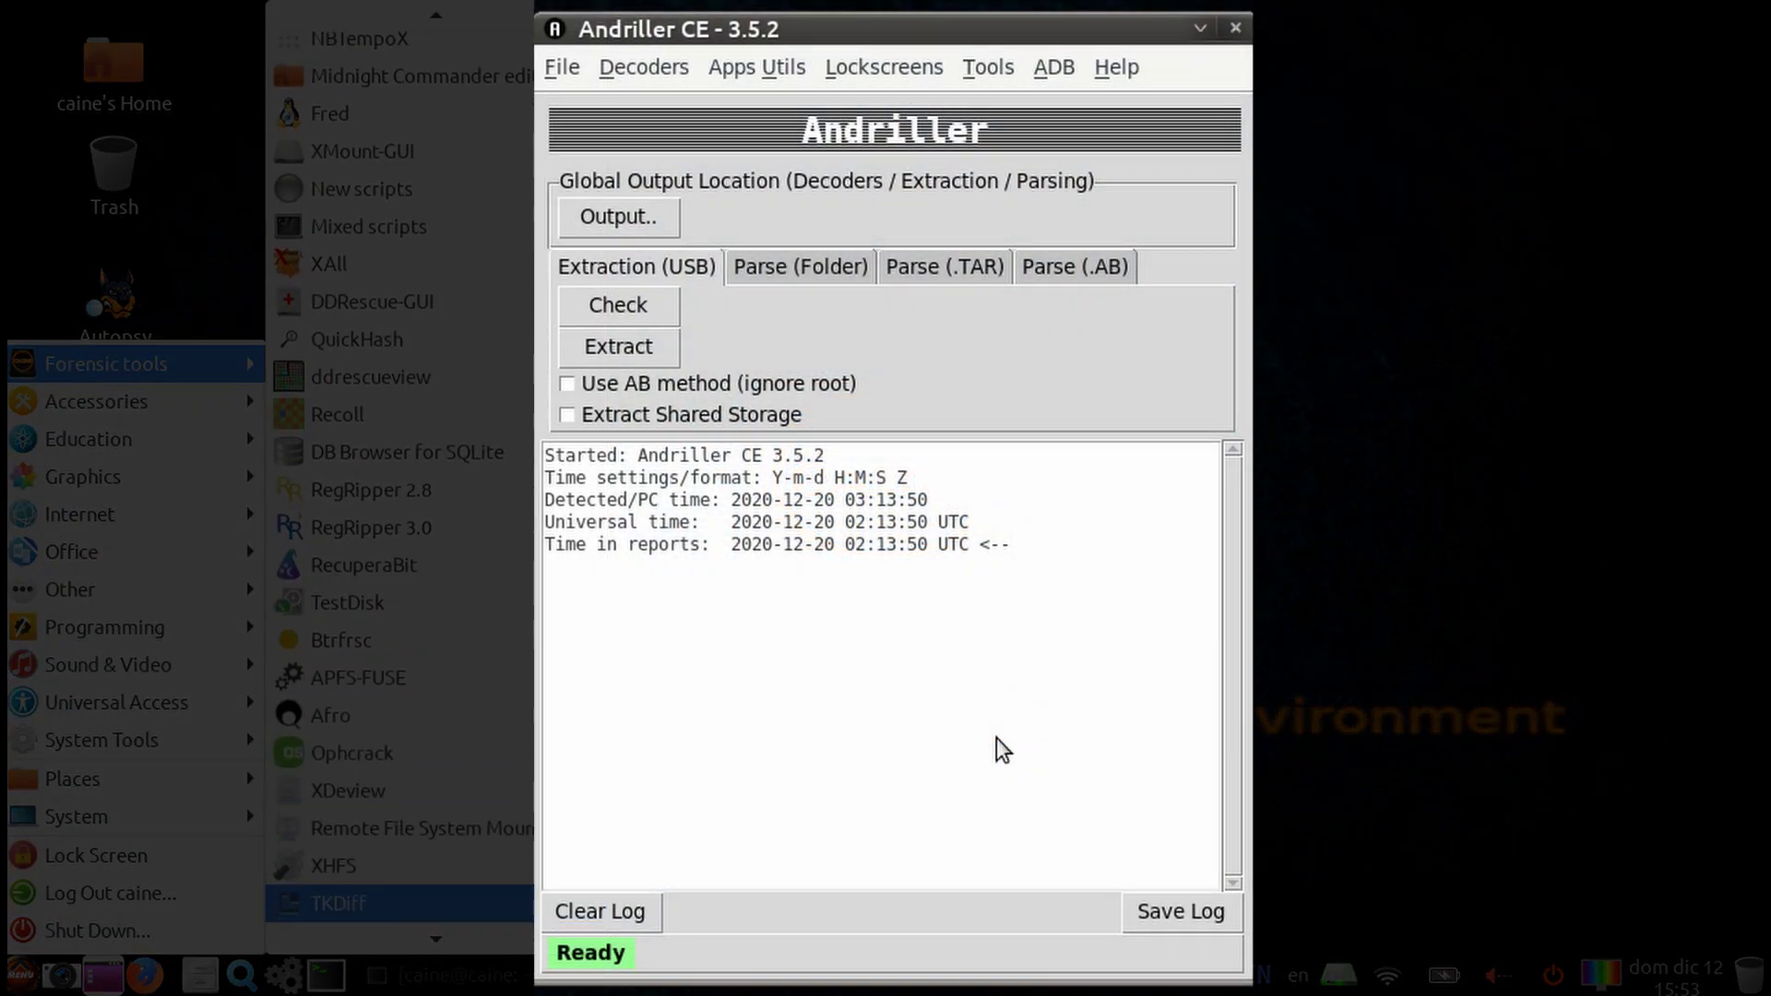
key(Down)
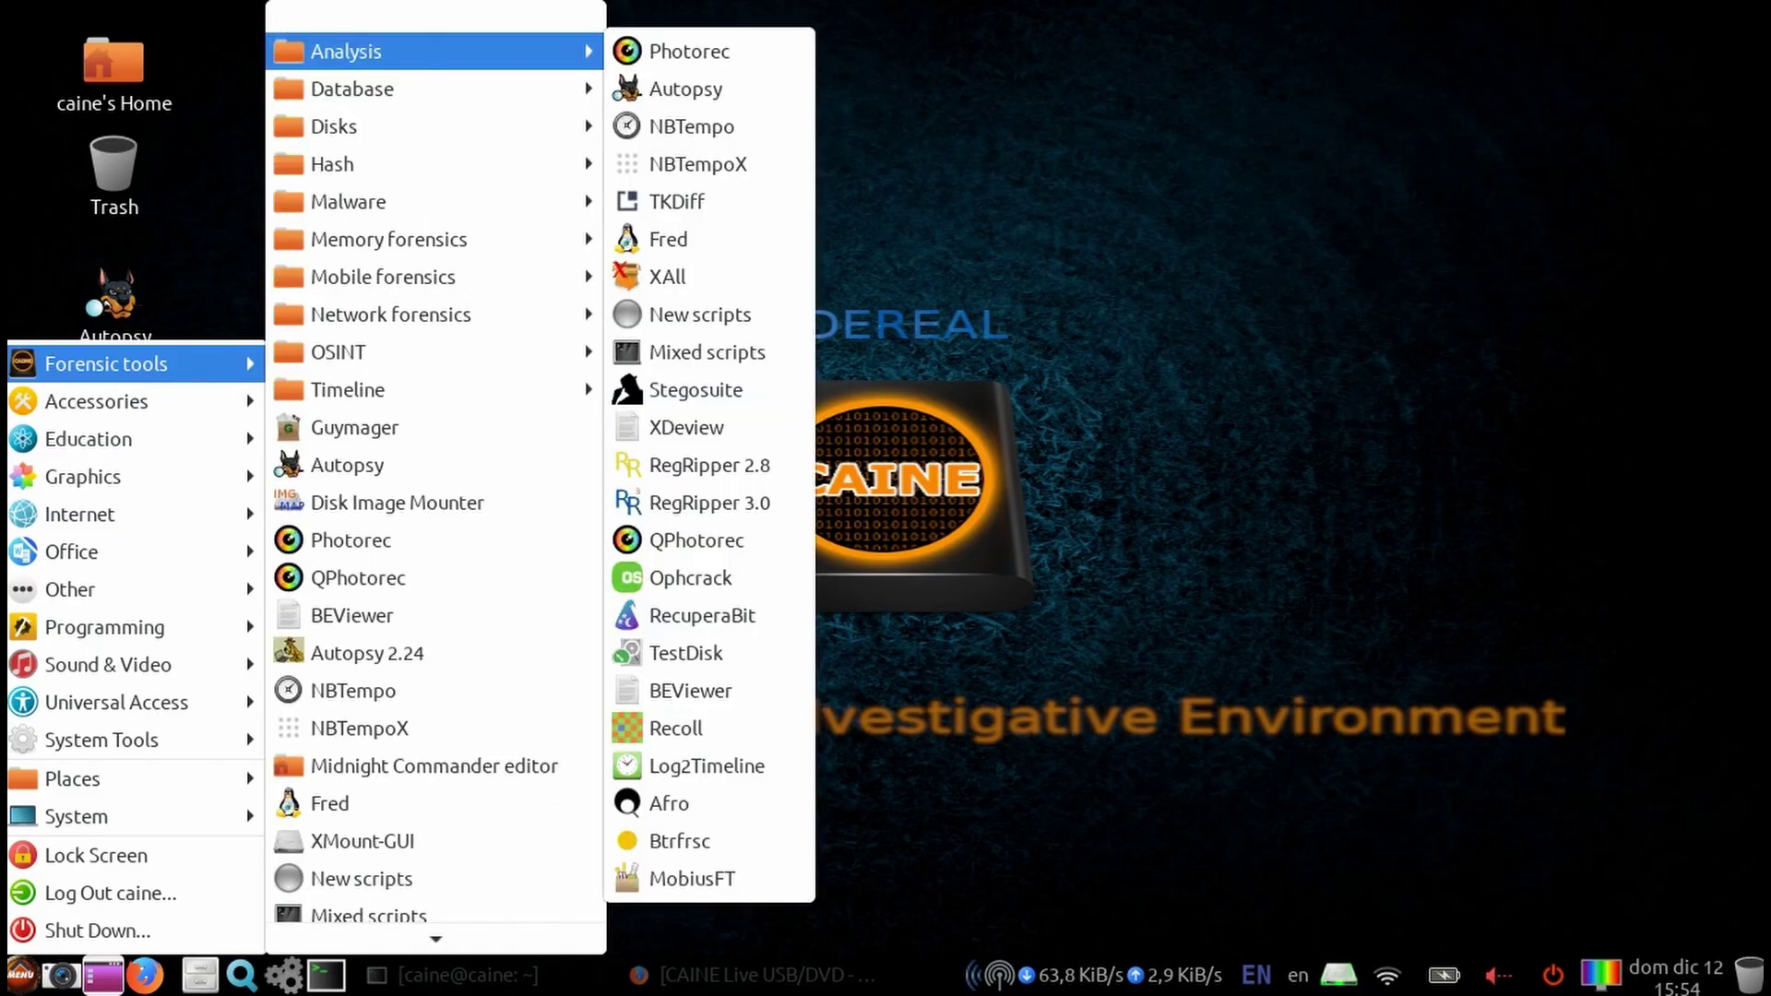
key(Up)
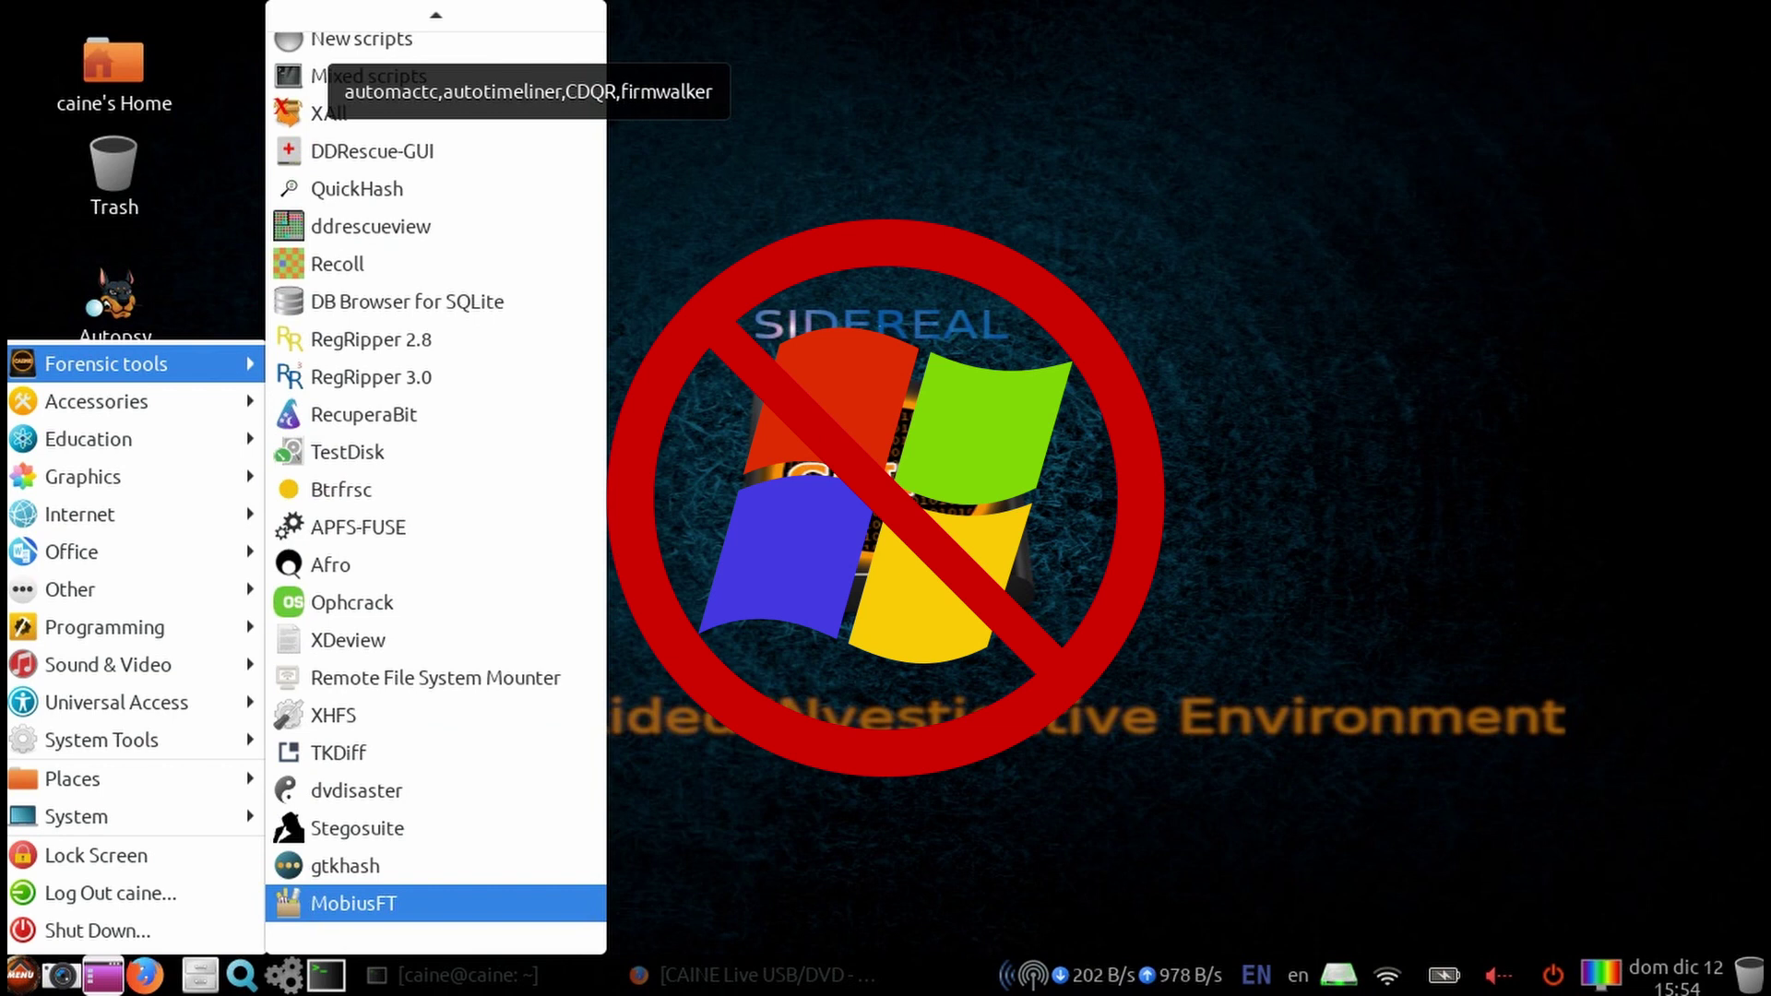
scroll(436, 460, up, 1)
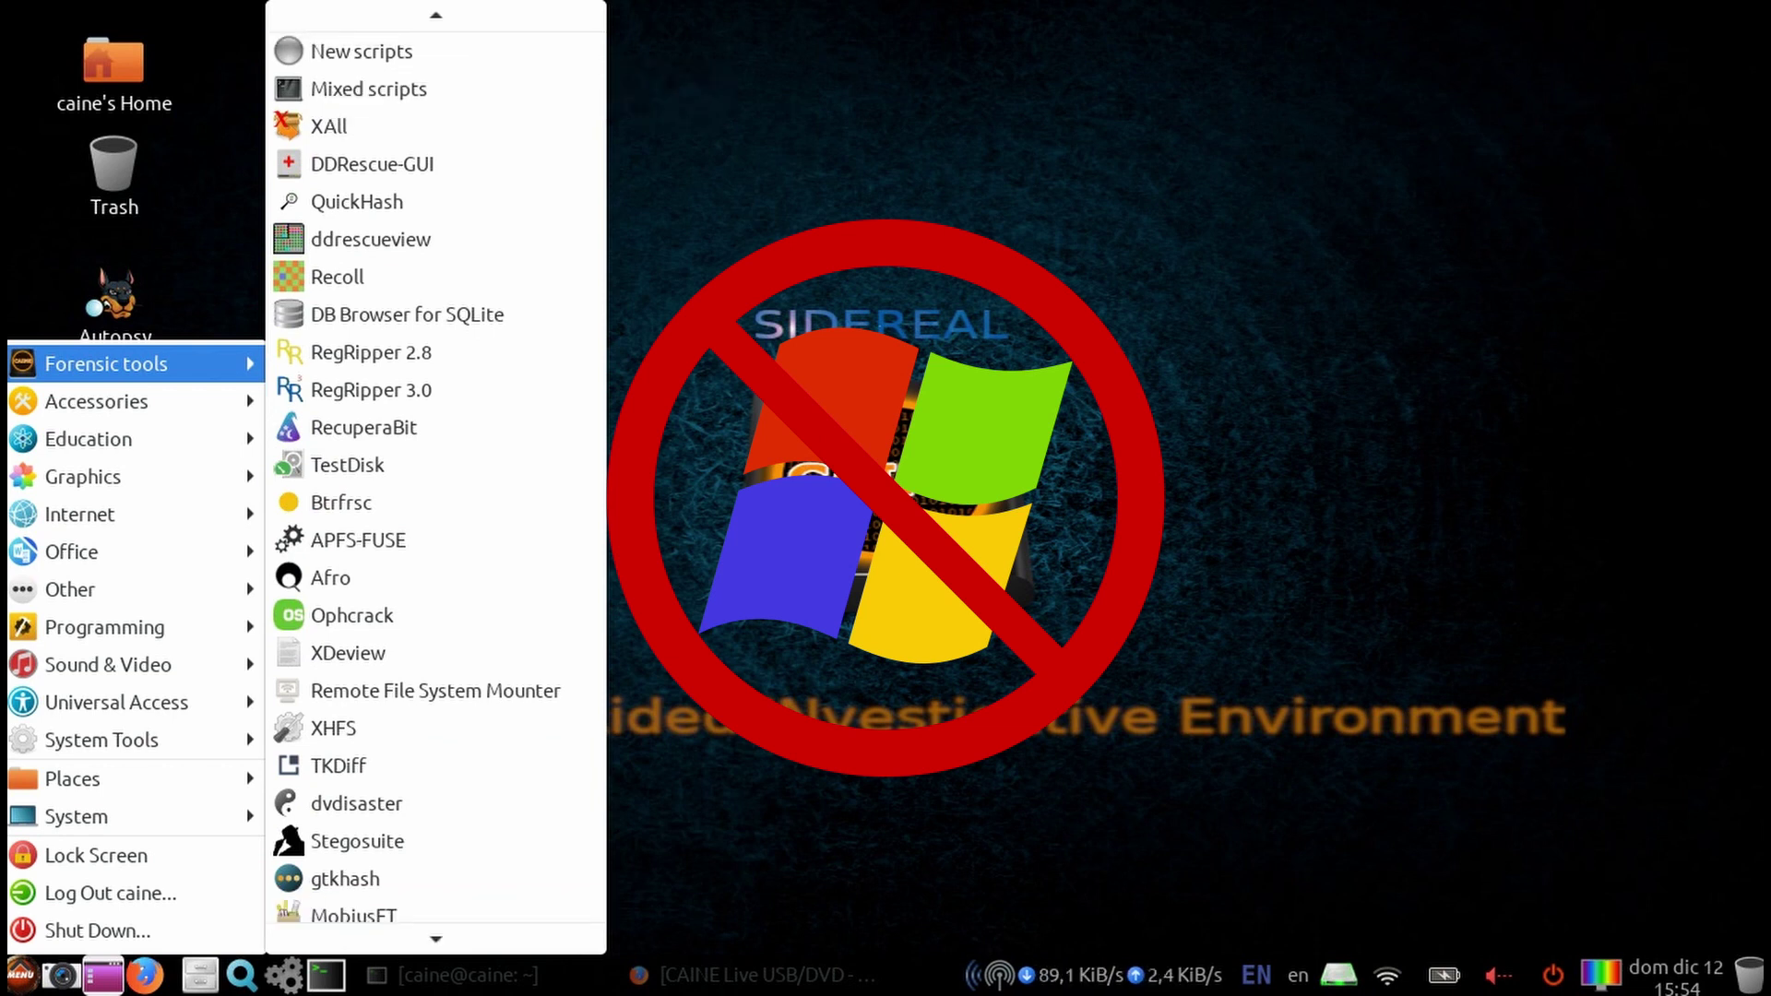
scroll(435, 904, down, 1)
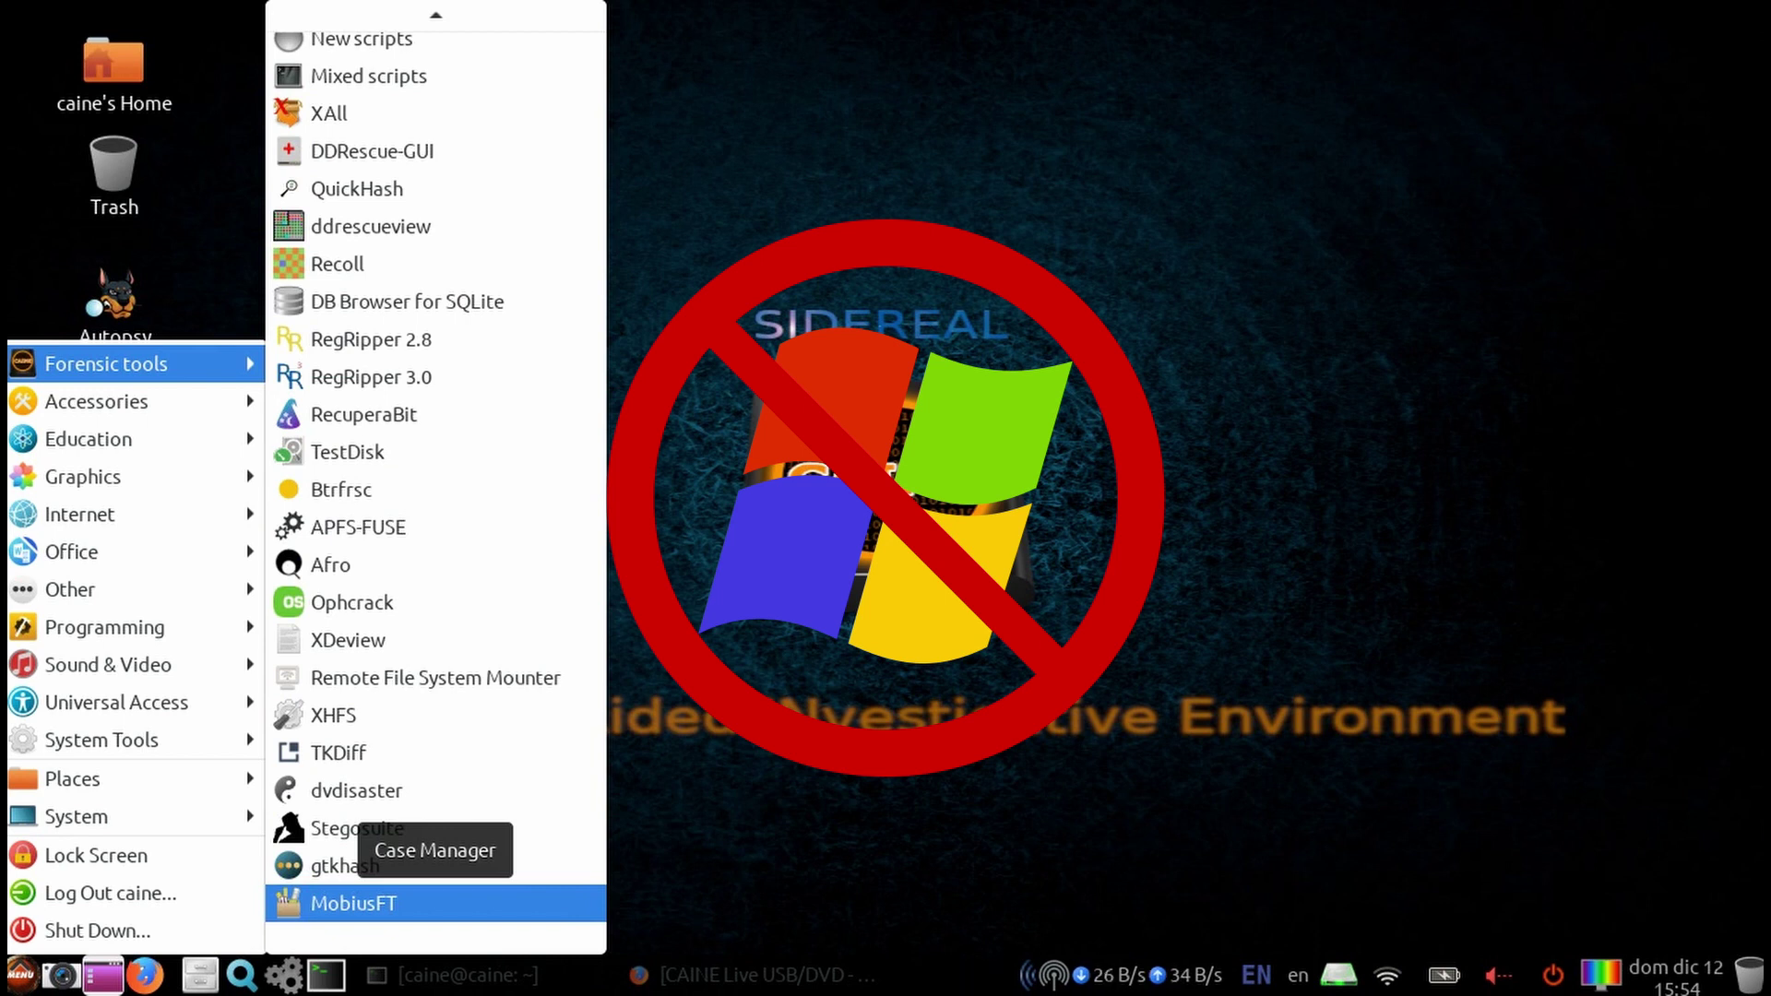
Look over the Accessories and Education apps, then dismiss the menu.
mouse_move(121, 401)
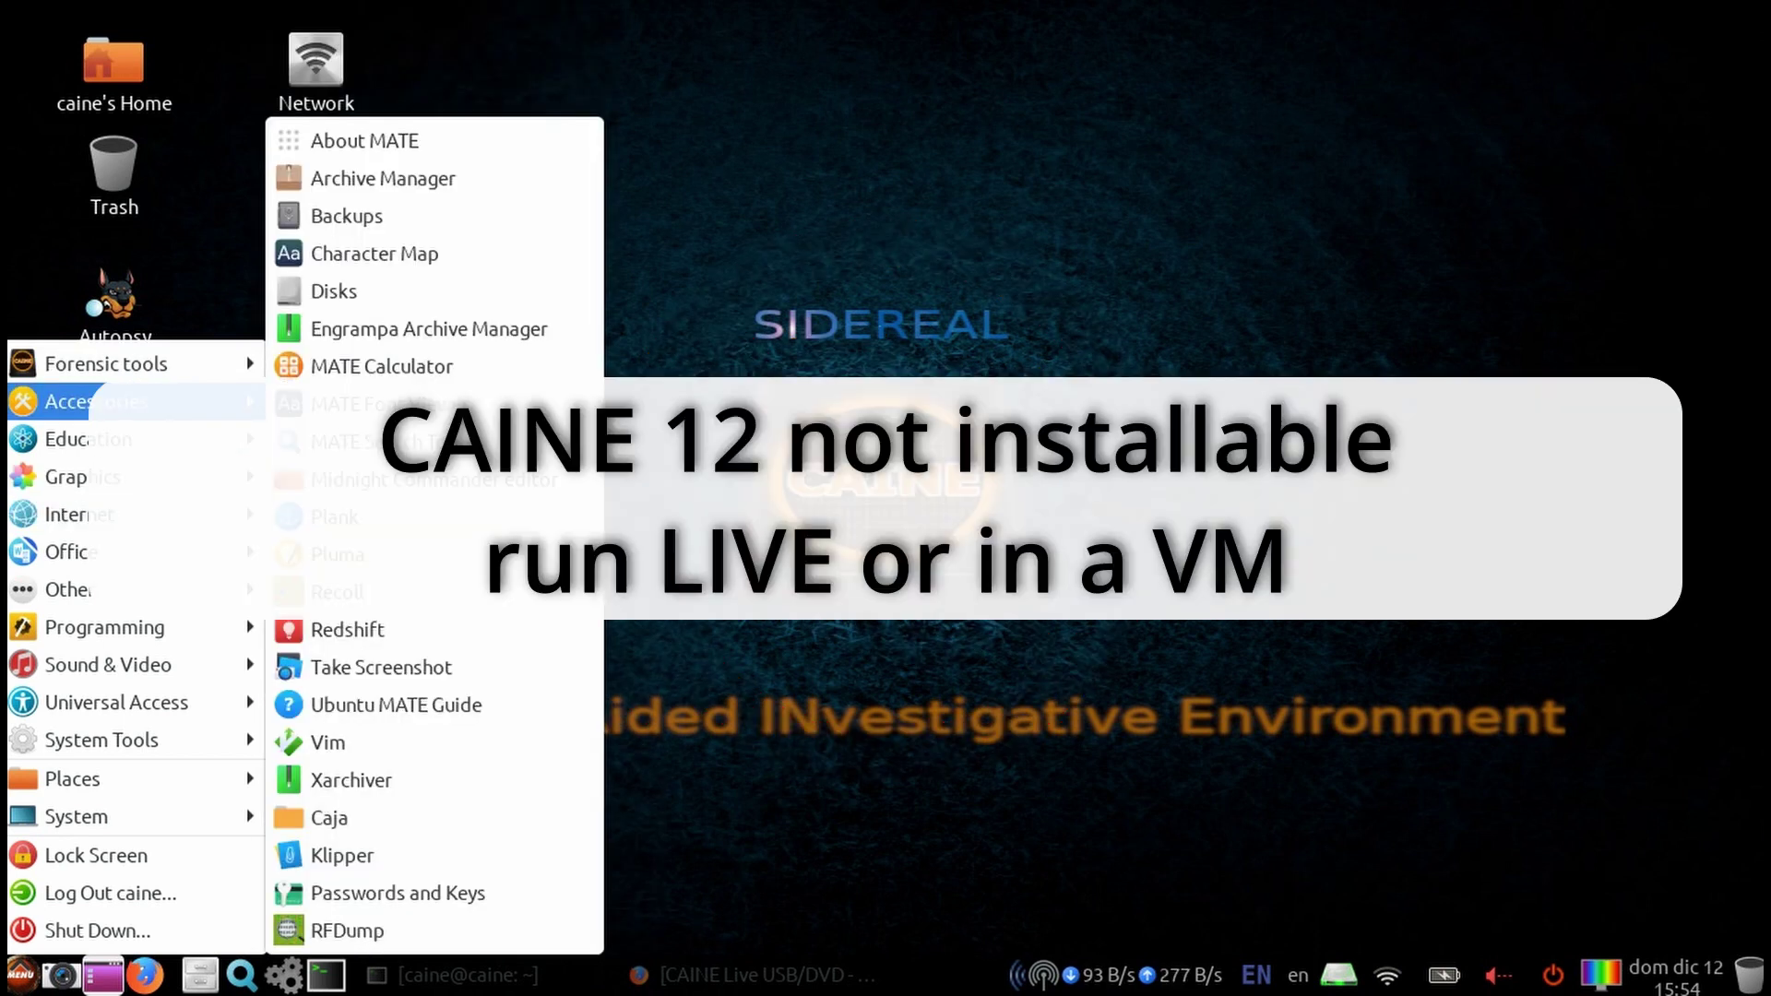
mouse_move(84, 439)
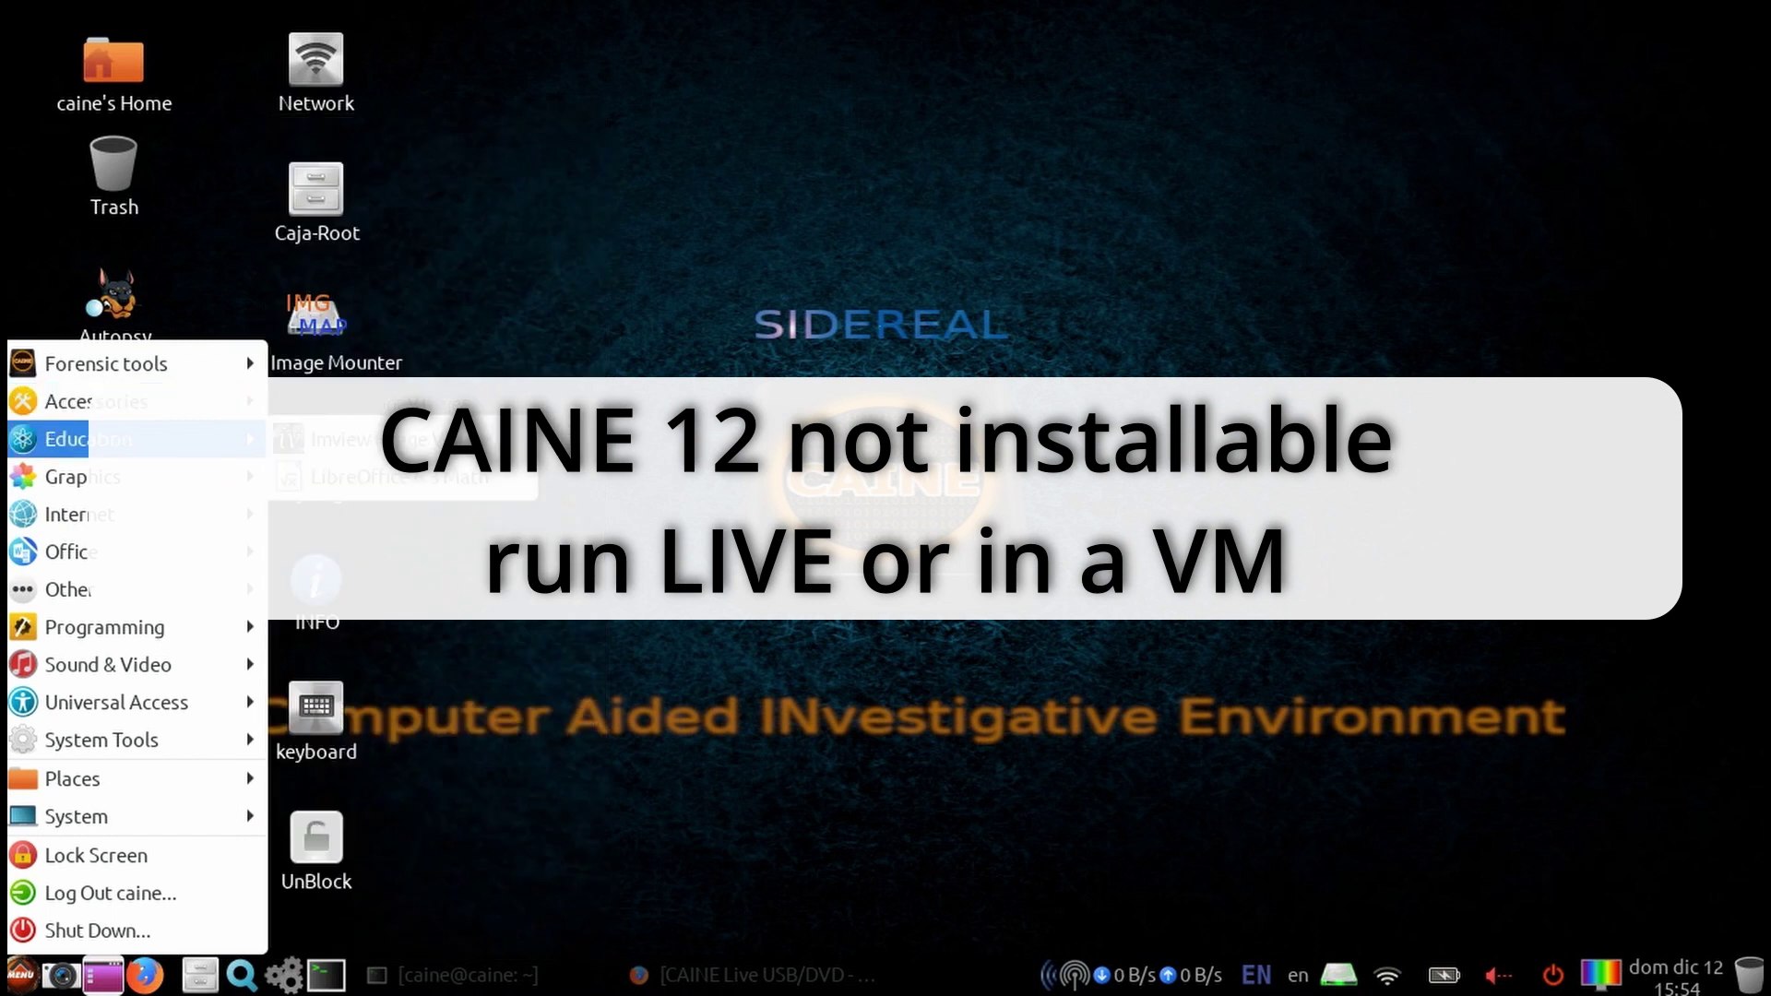
mouse_move(84, 478)
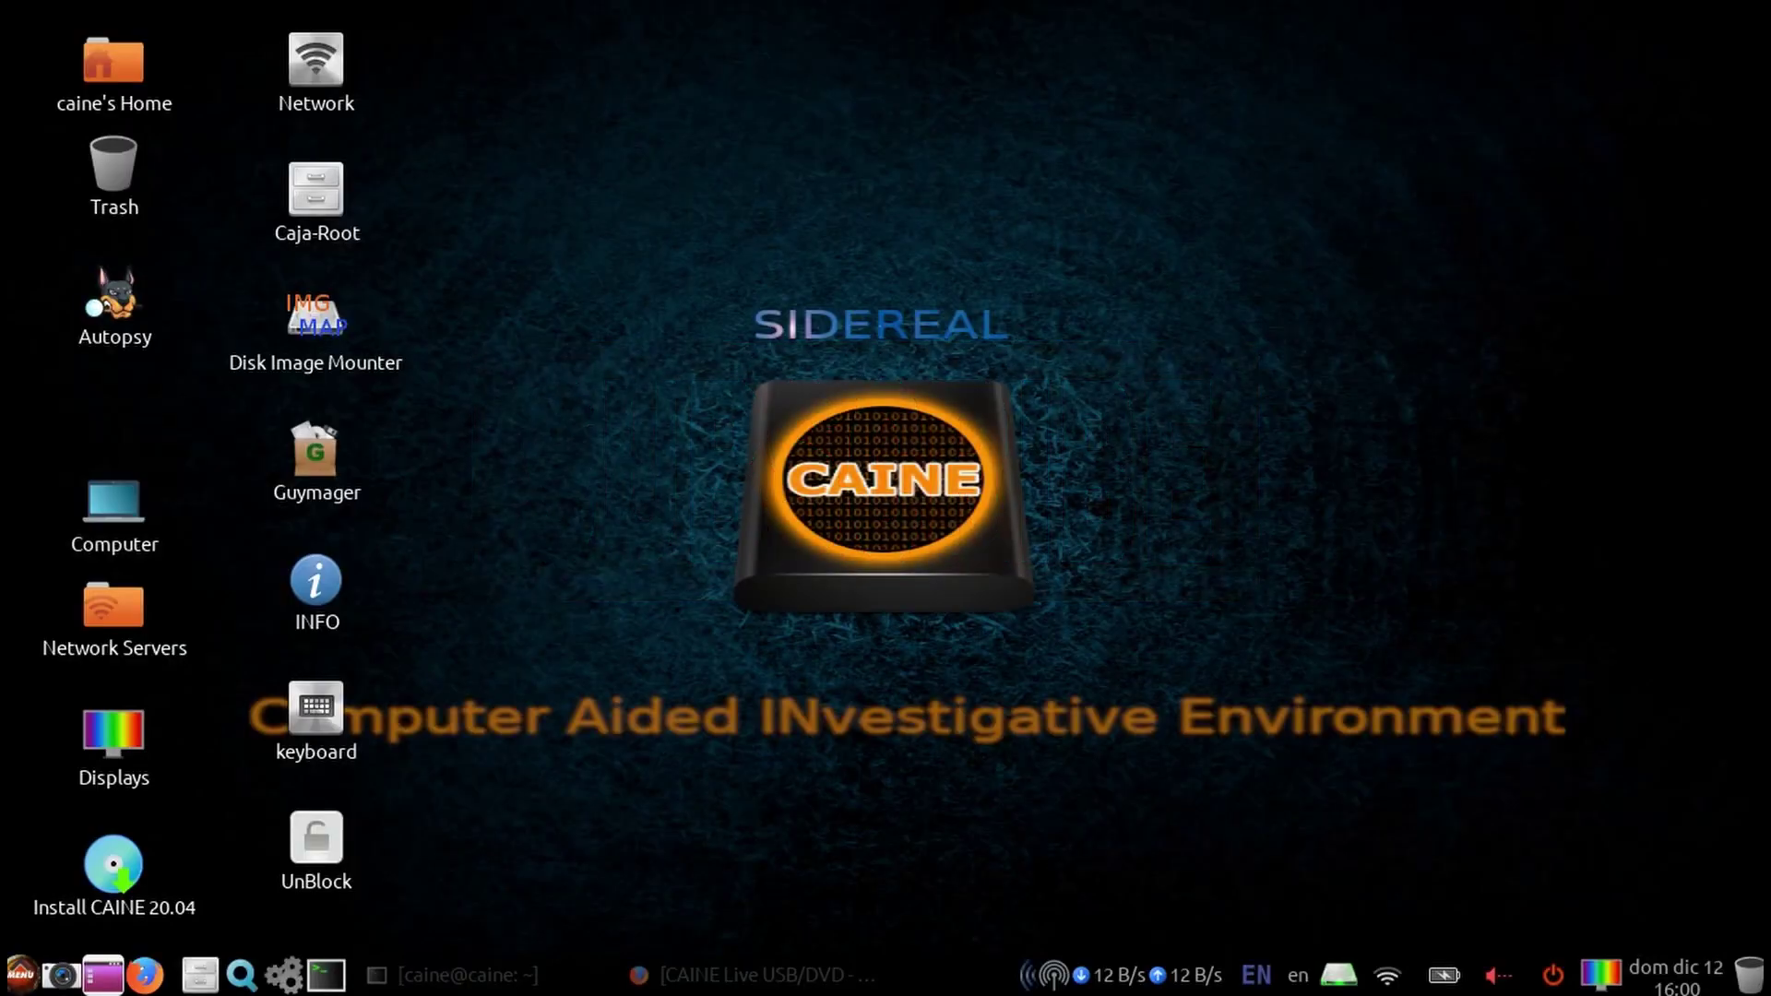
Create a single-user Autopsy case 'caine12intro' under /home/caine, filling in its case number.
click(115, 297)
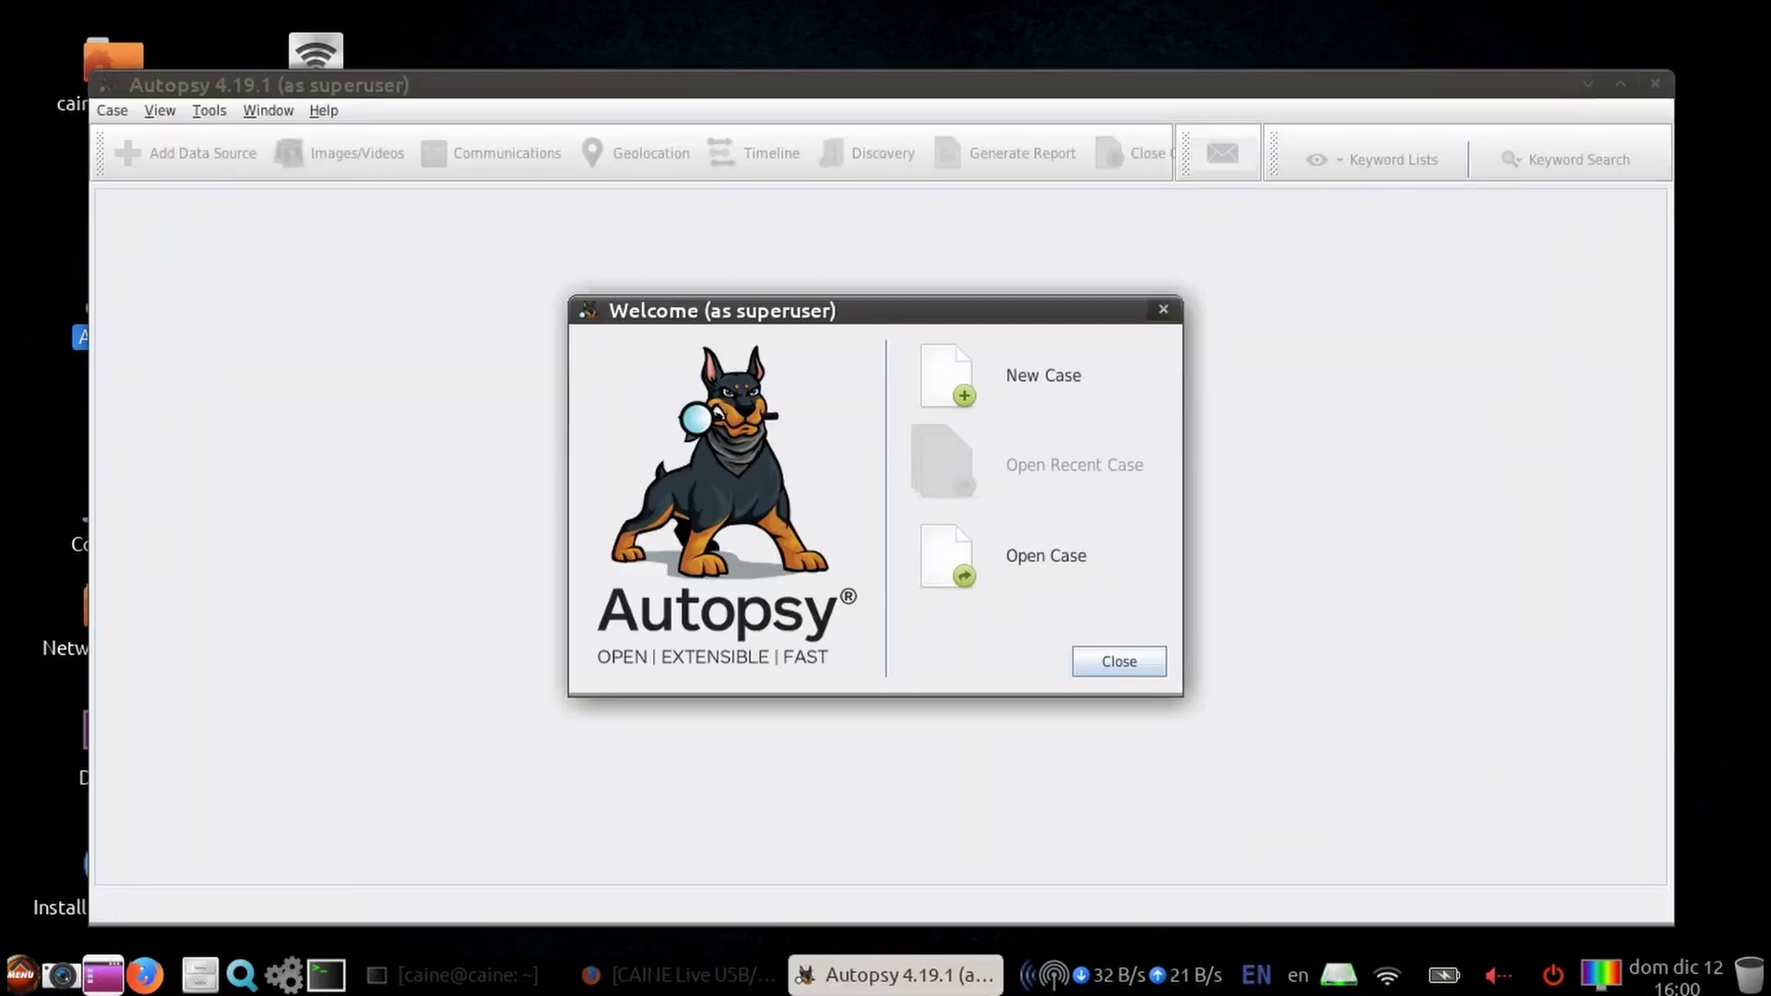
text(c)
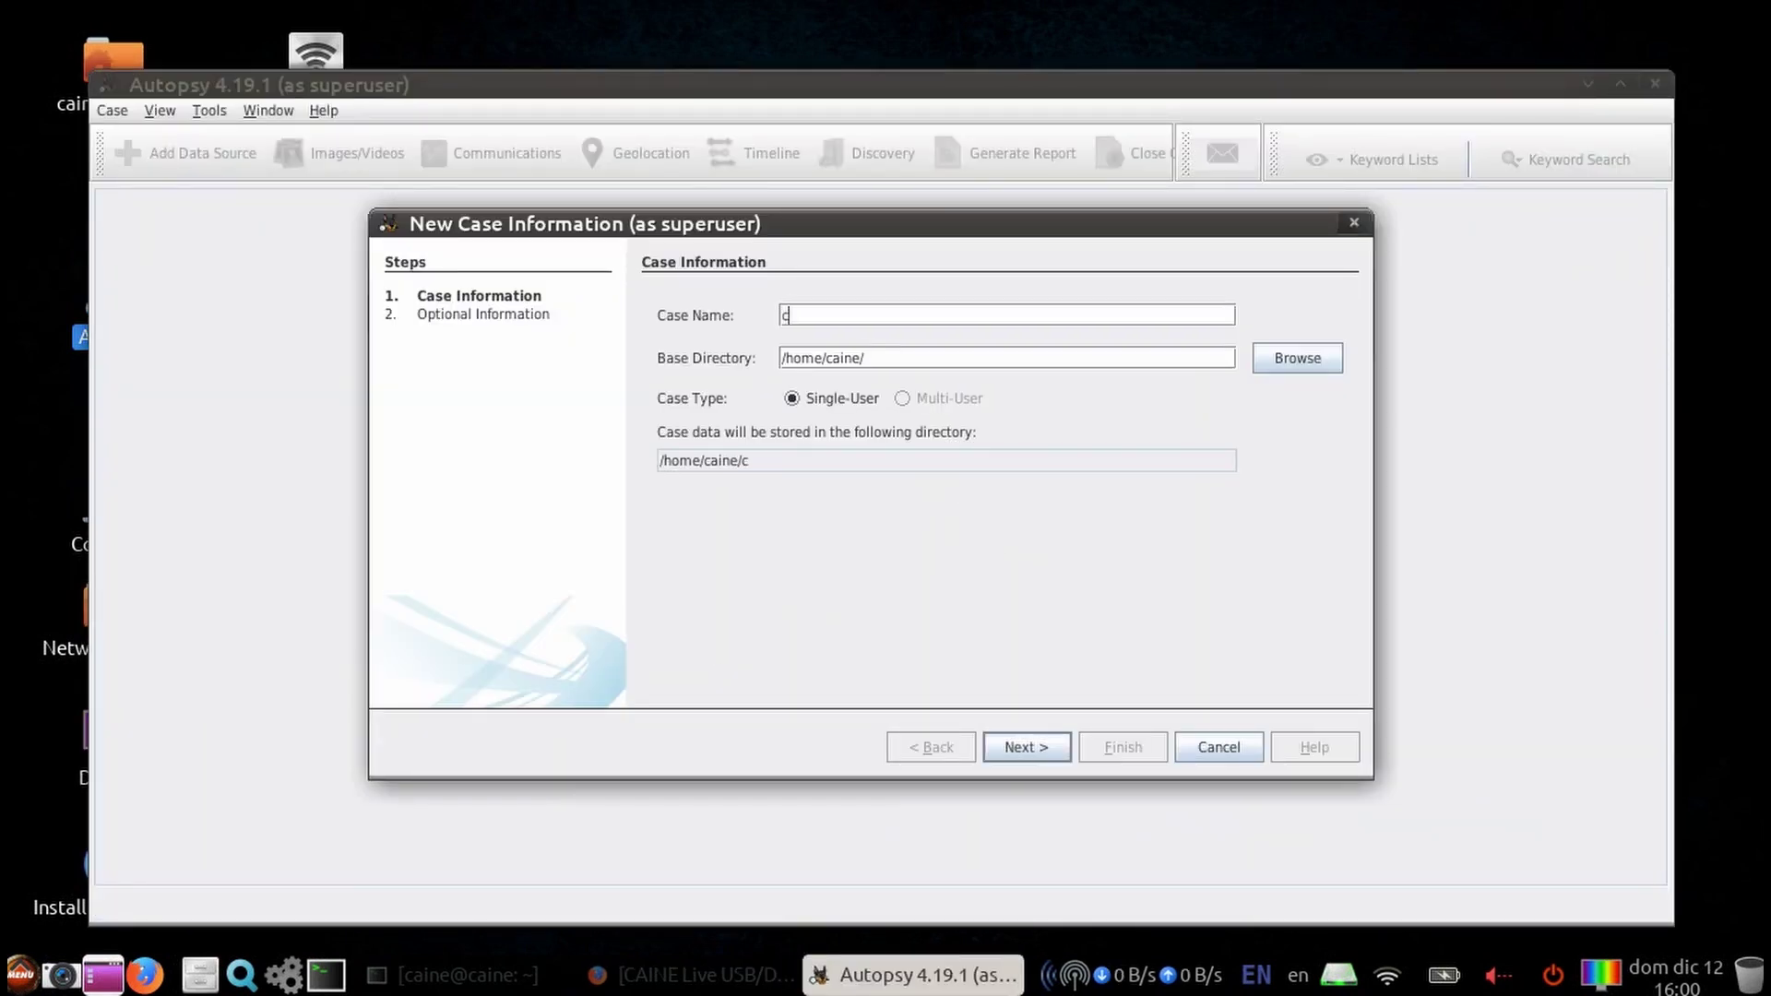
text(aine12intro)
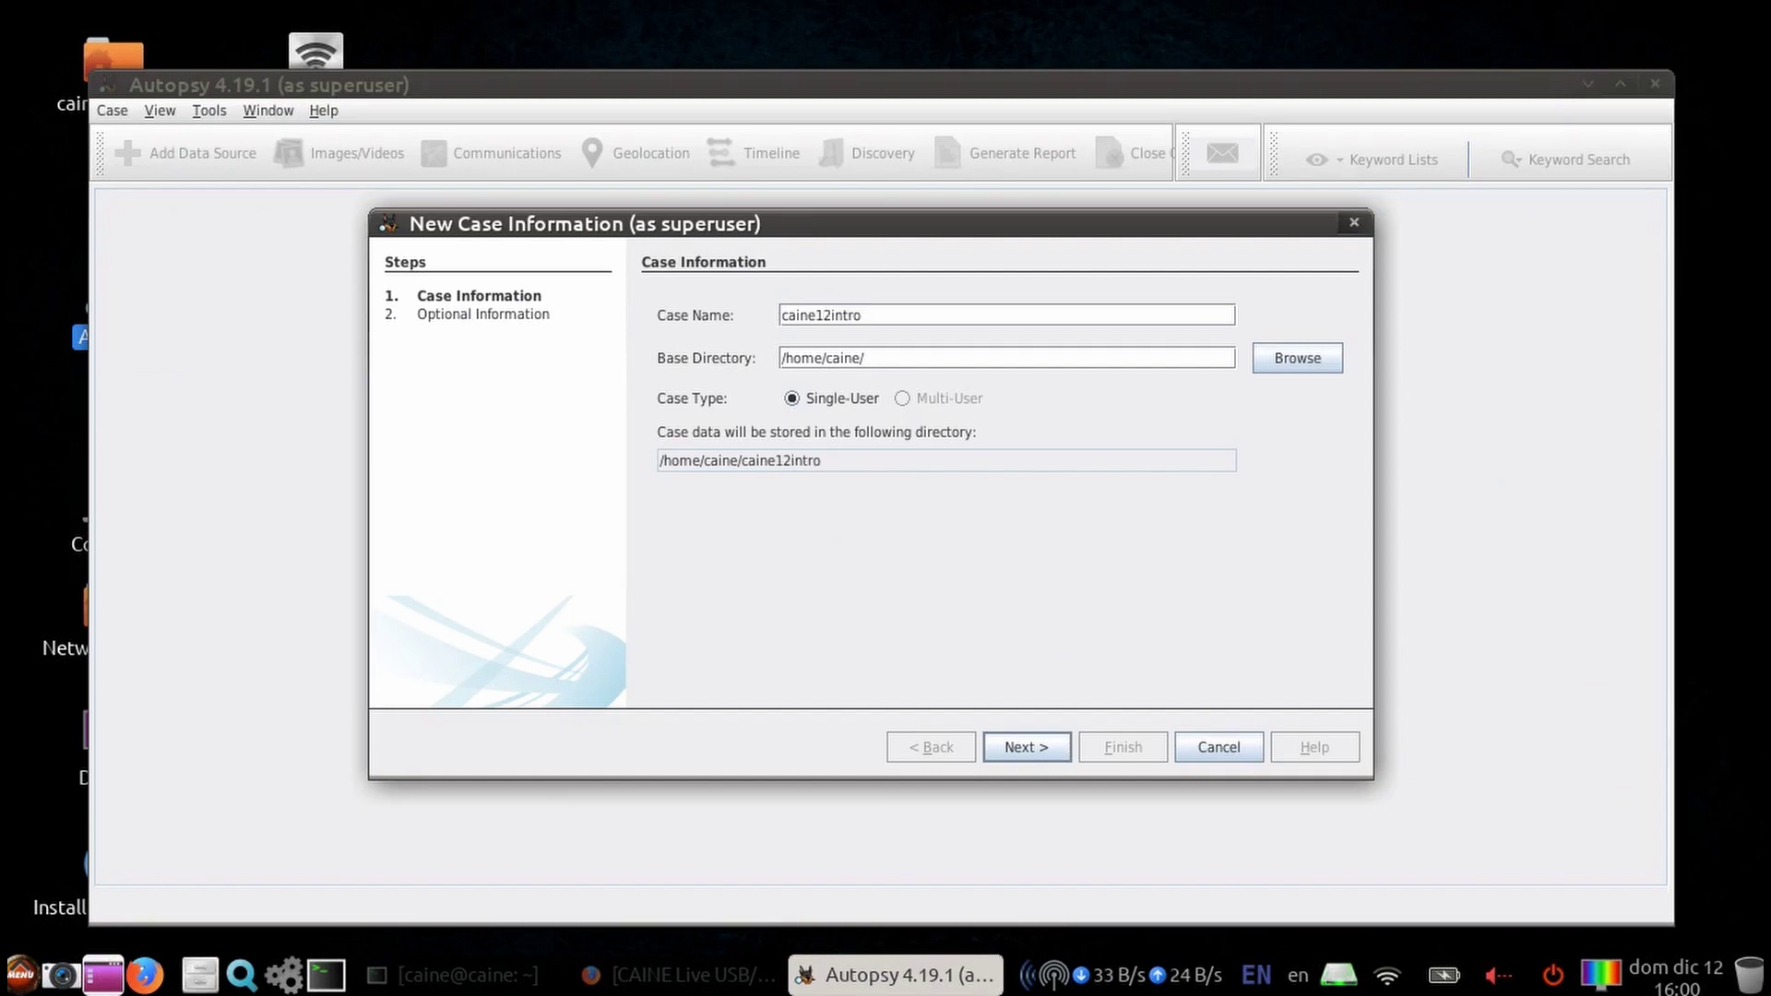
key(Return)
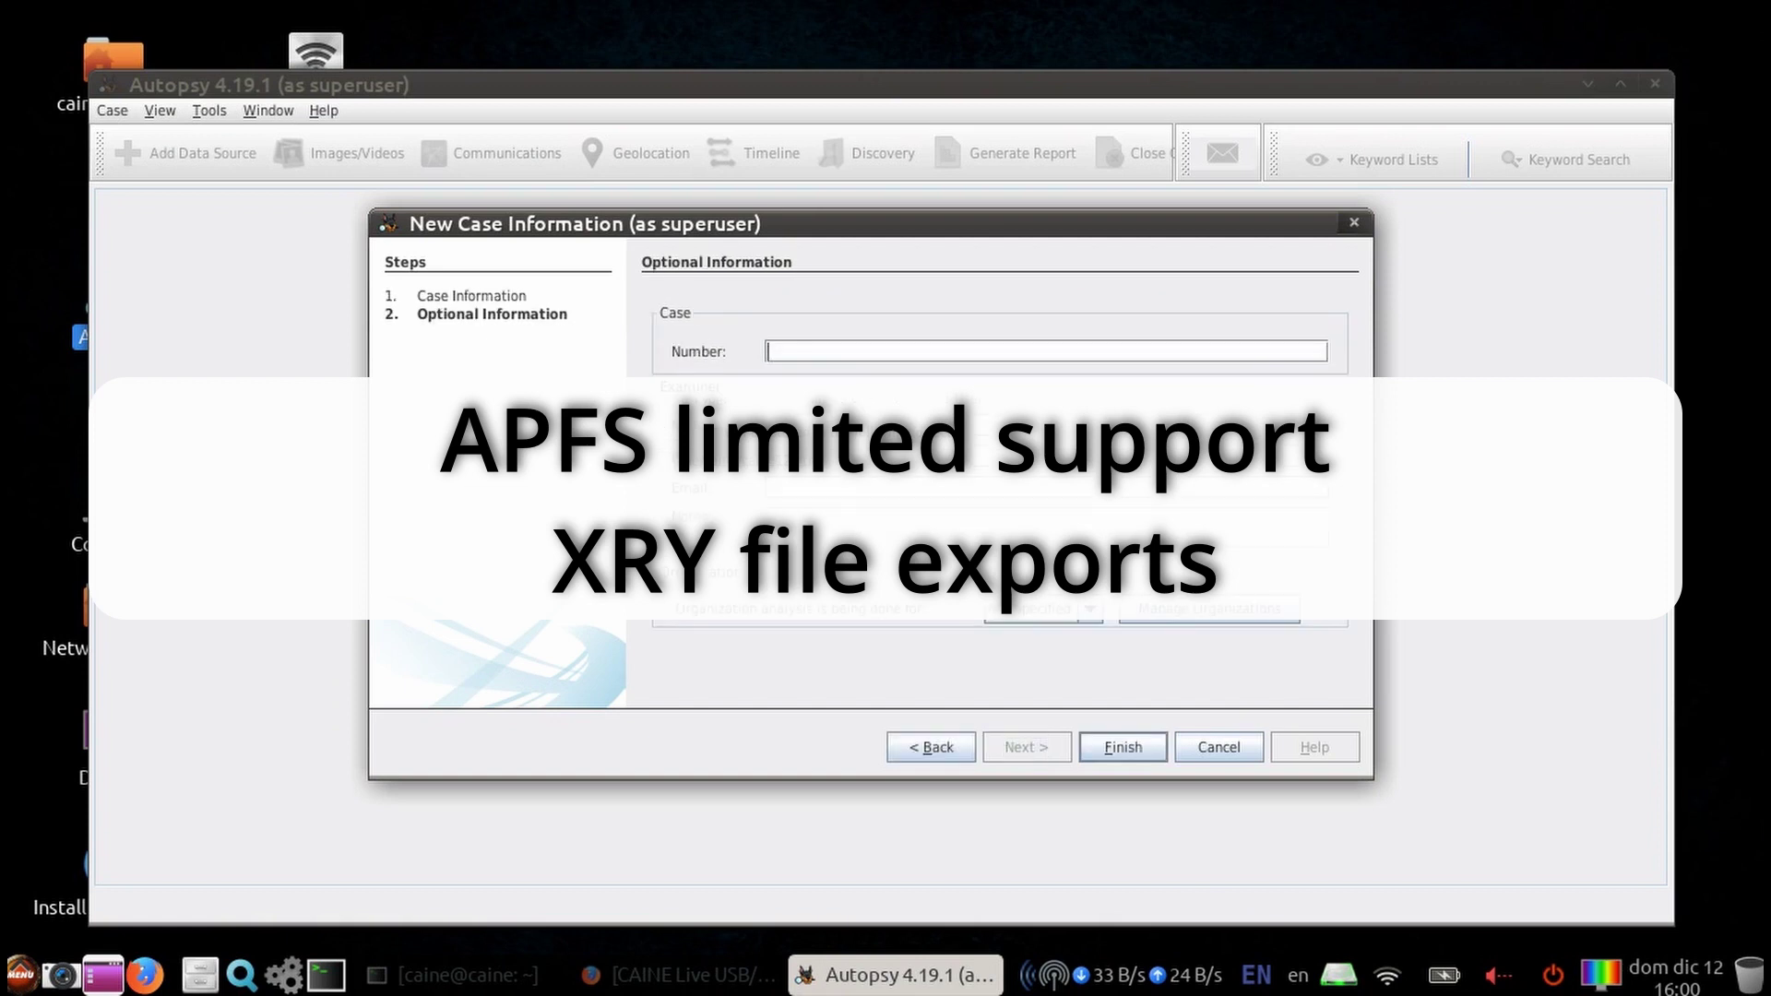
text(BM-87364)
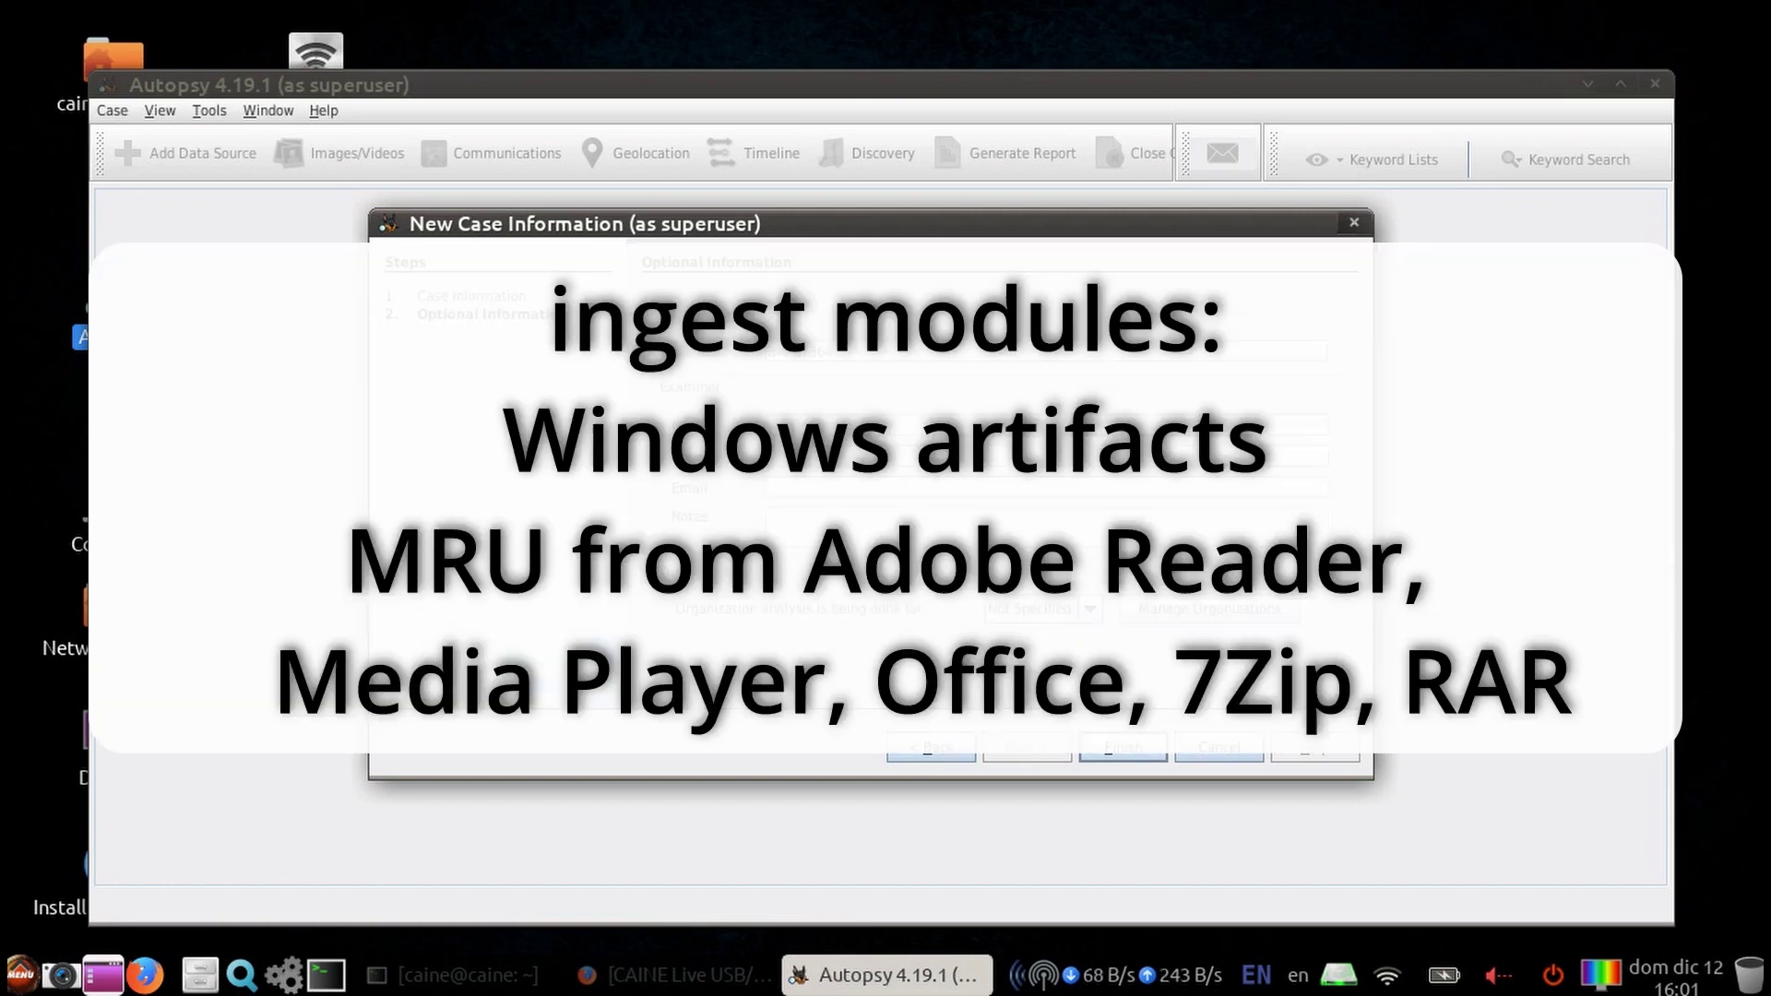
key(Return)
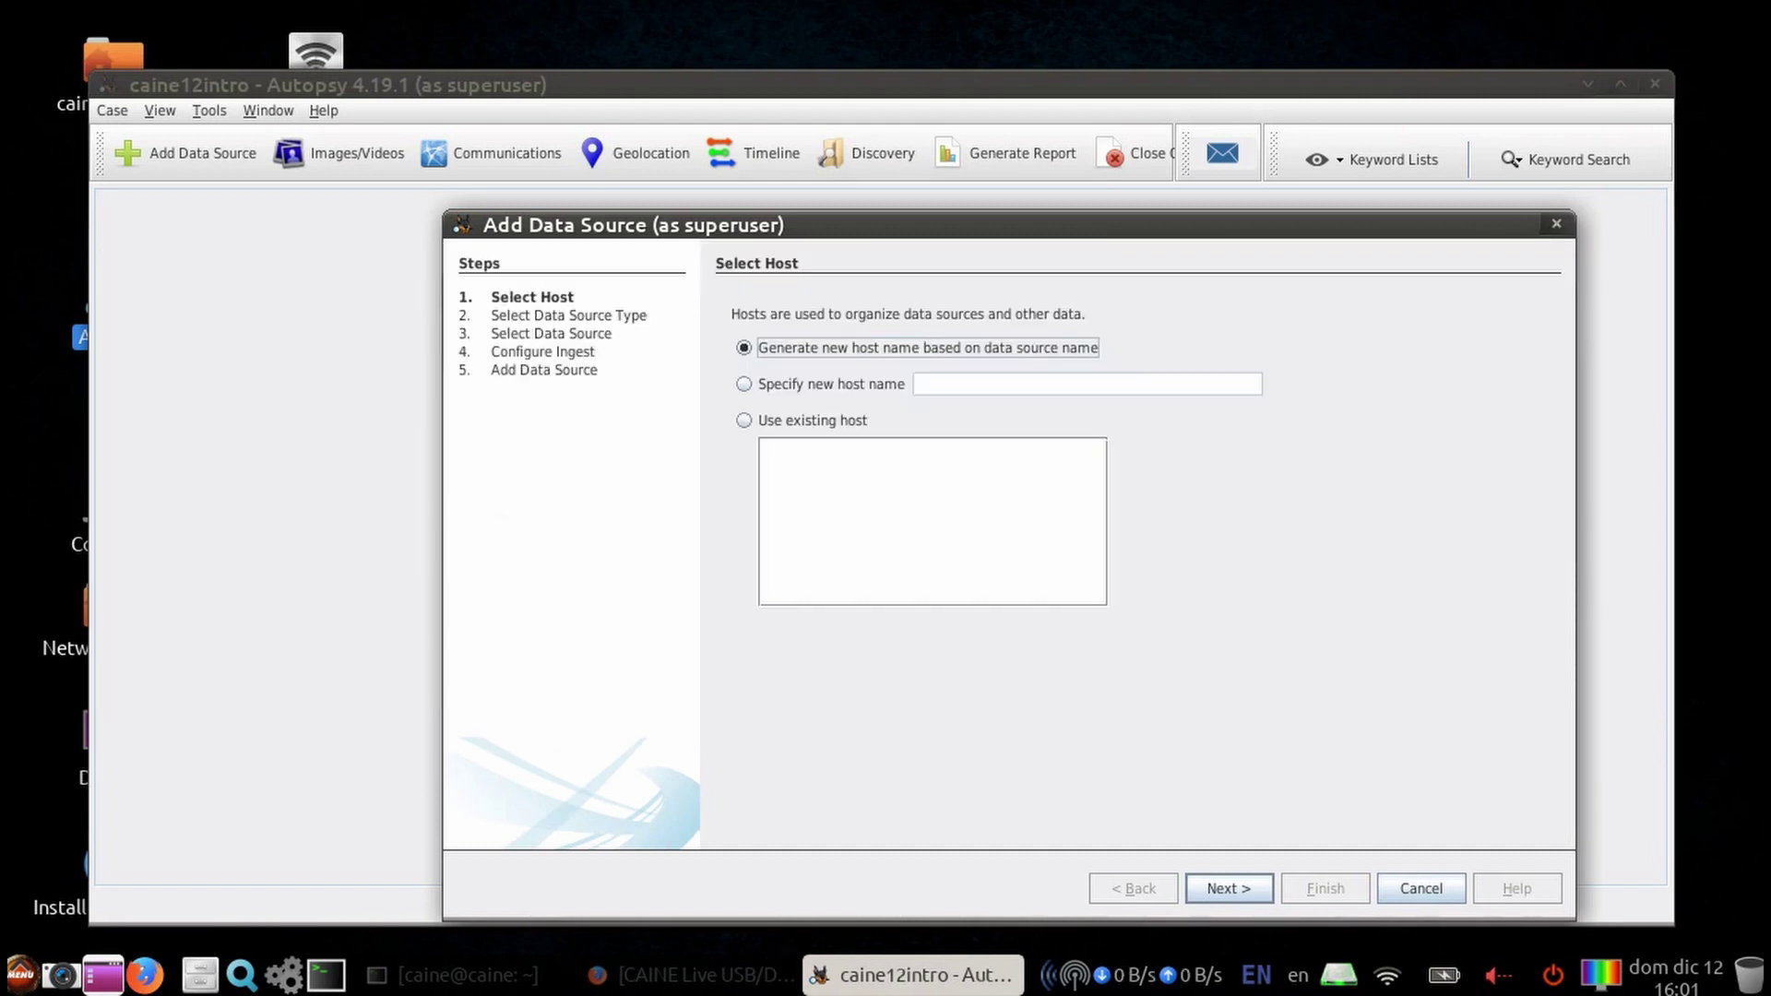
Advance past the host and source-type steps and set the time zone to (GMT-5:00) EST.
key(Return)
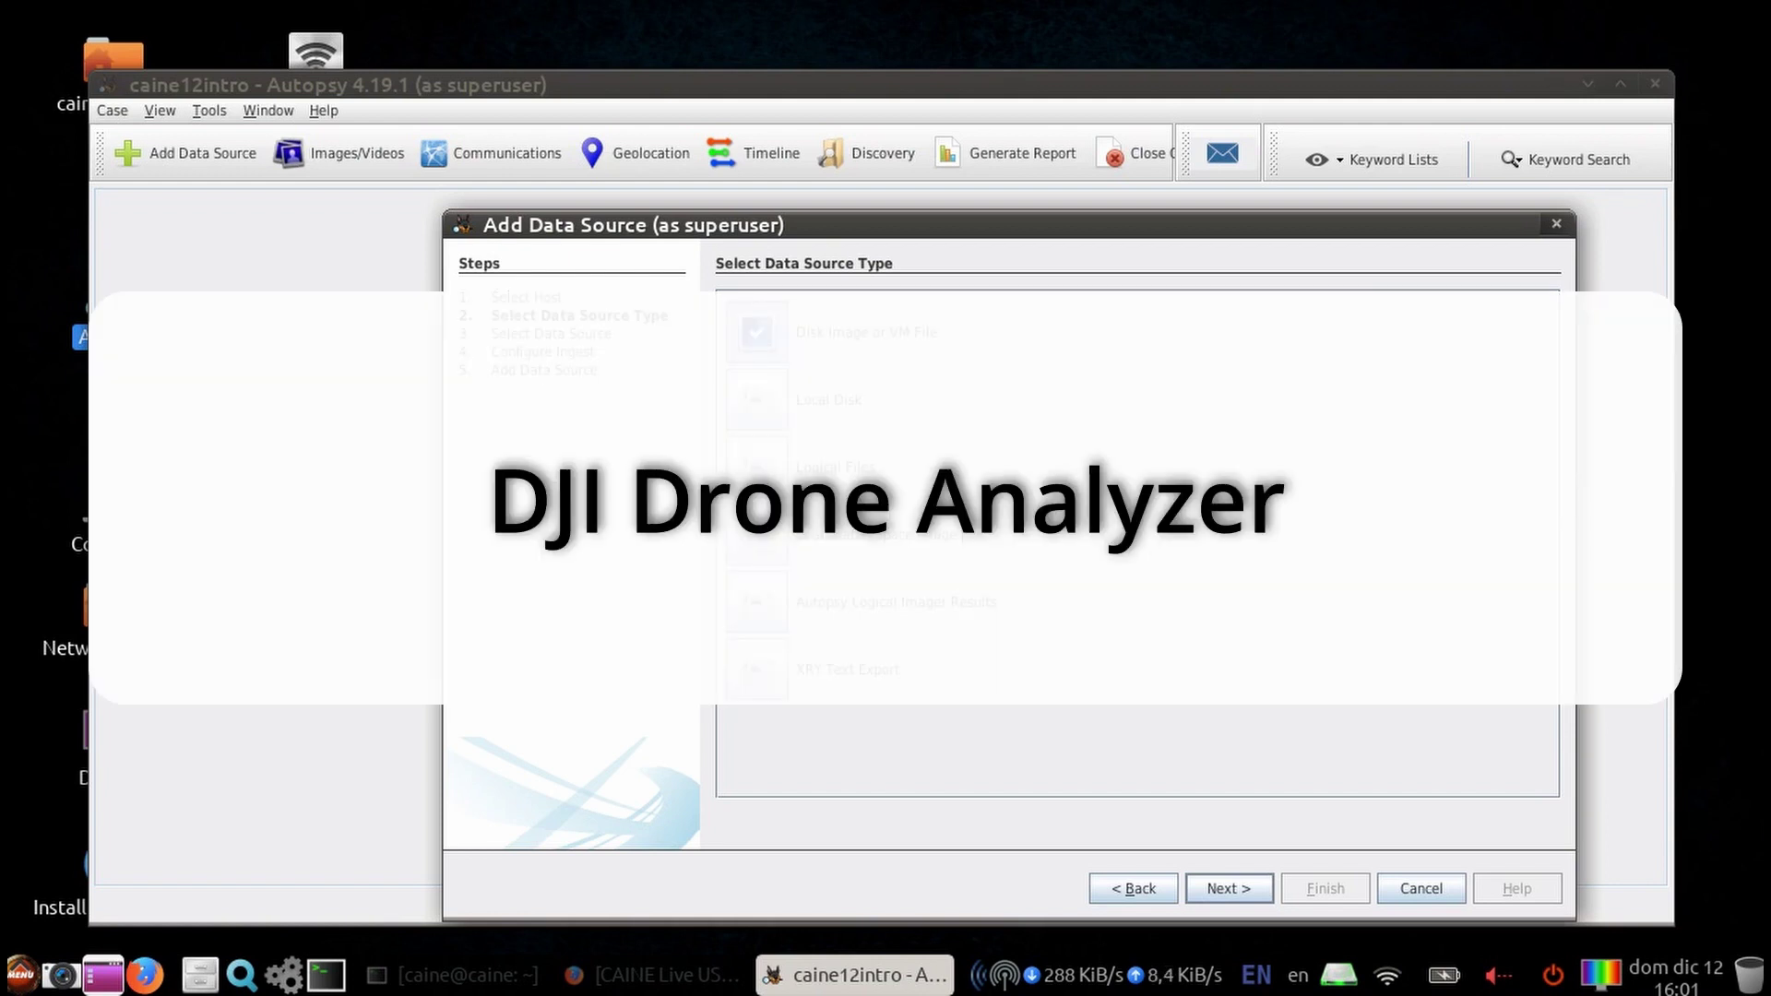
key(Return)
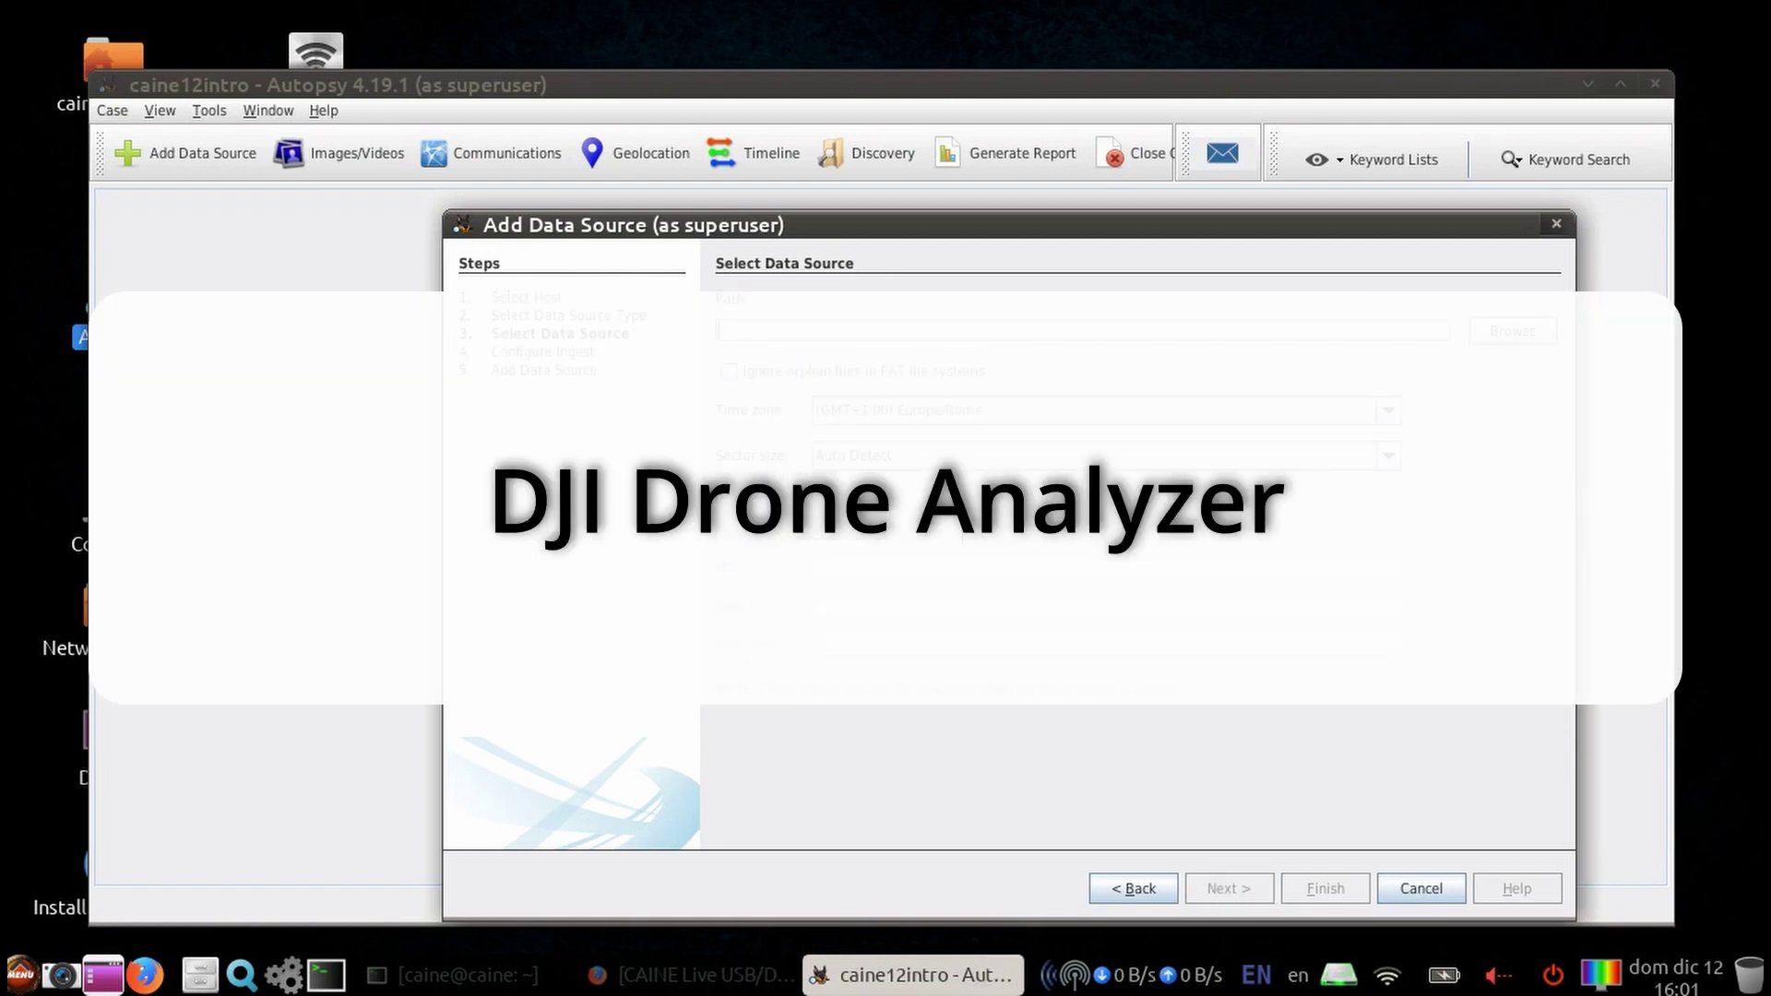
key(alt+Down)
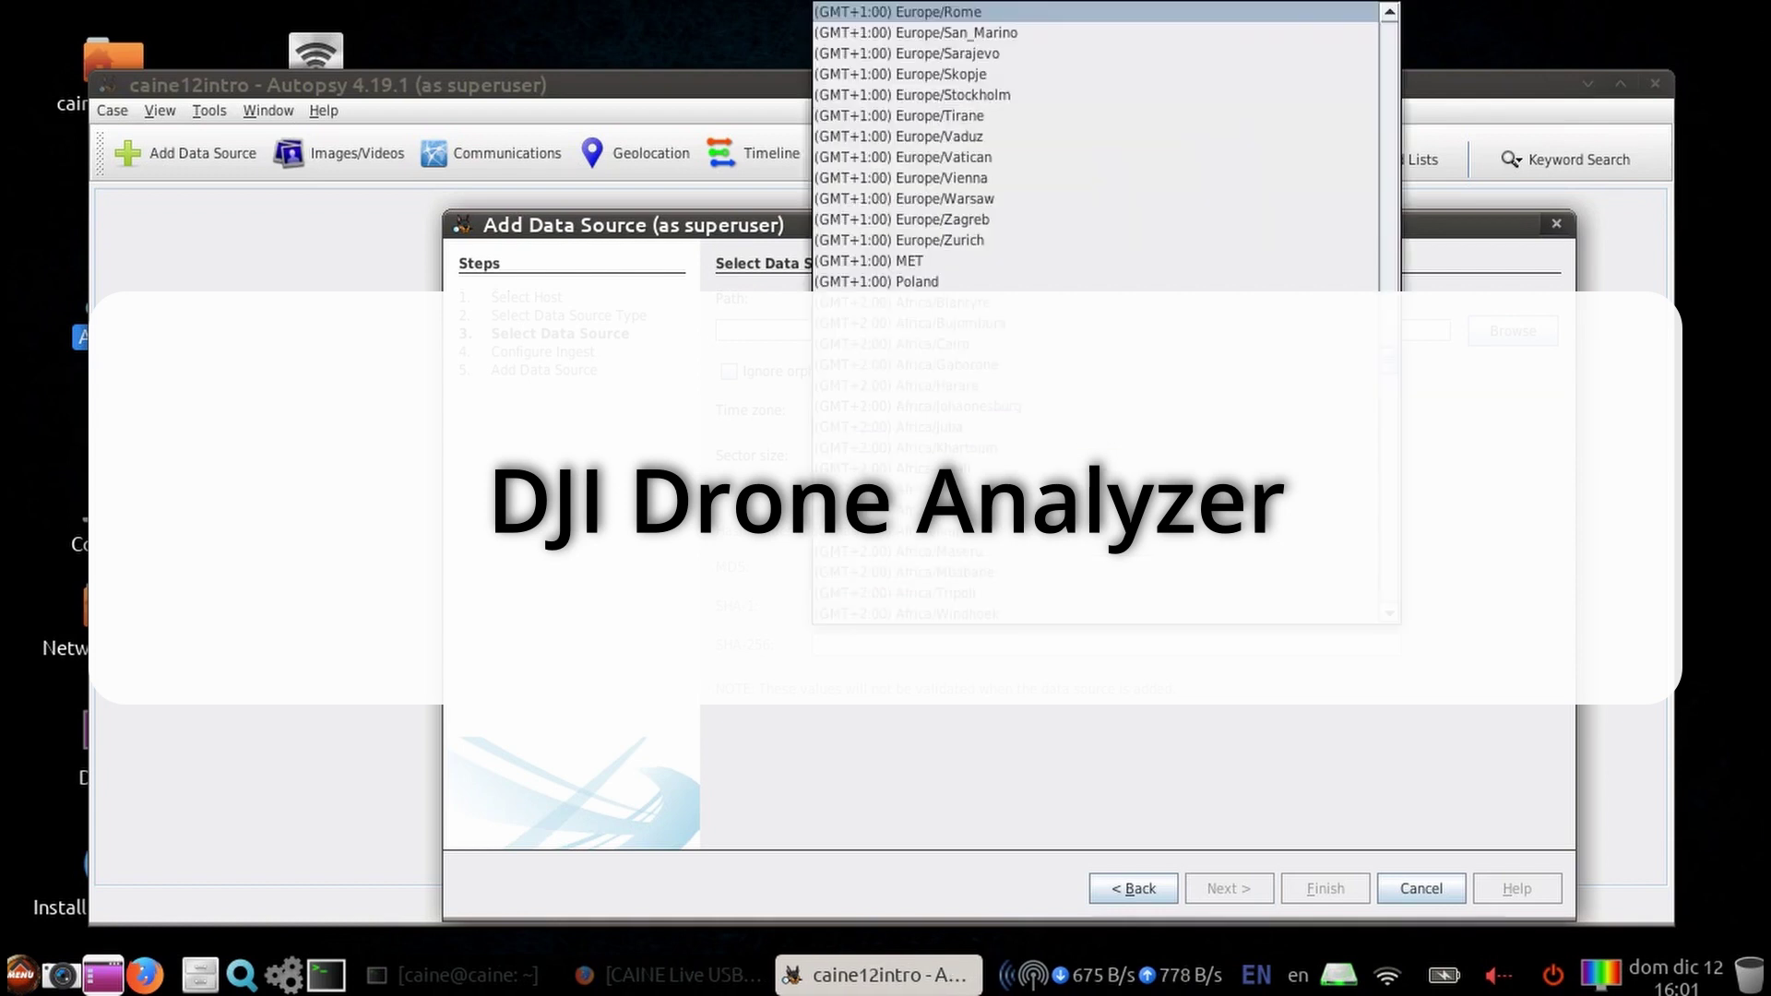
scroll(1097, 314, up, 15)
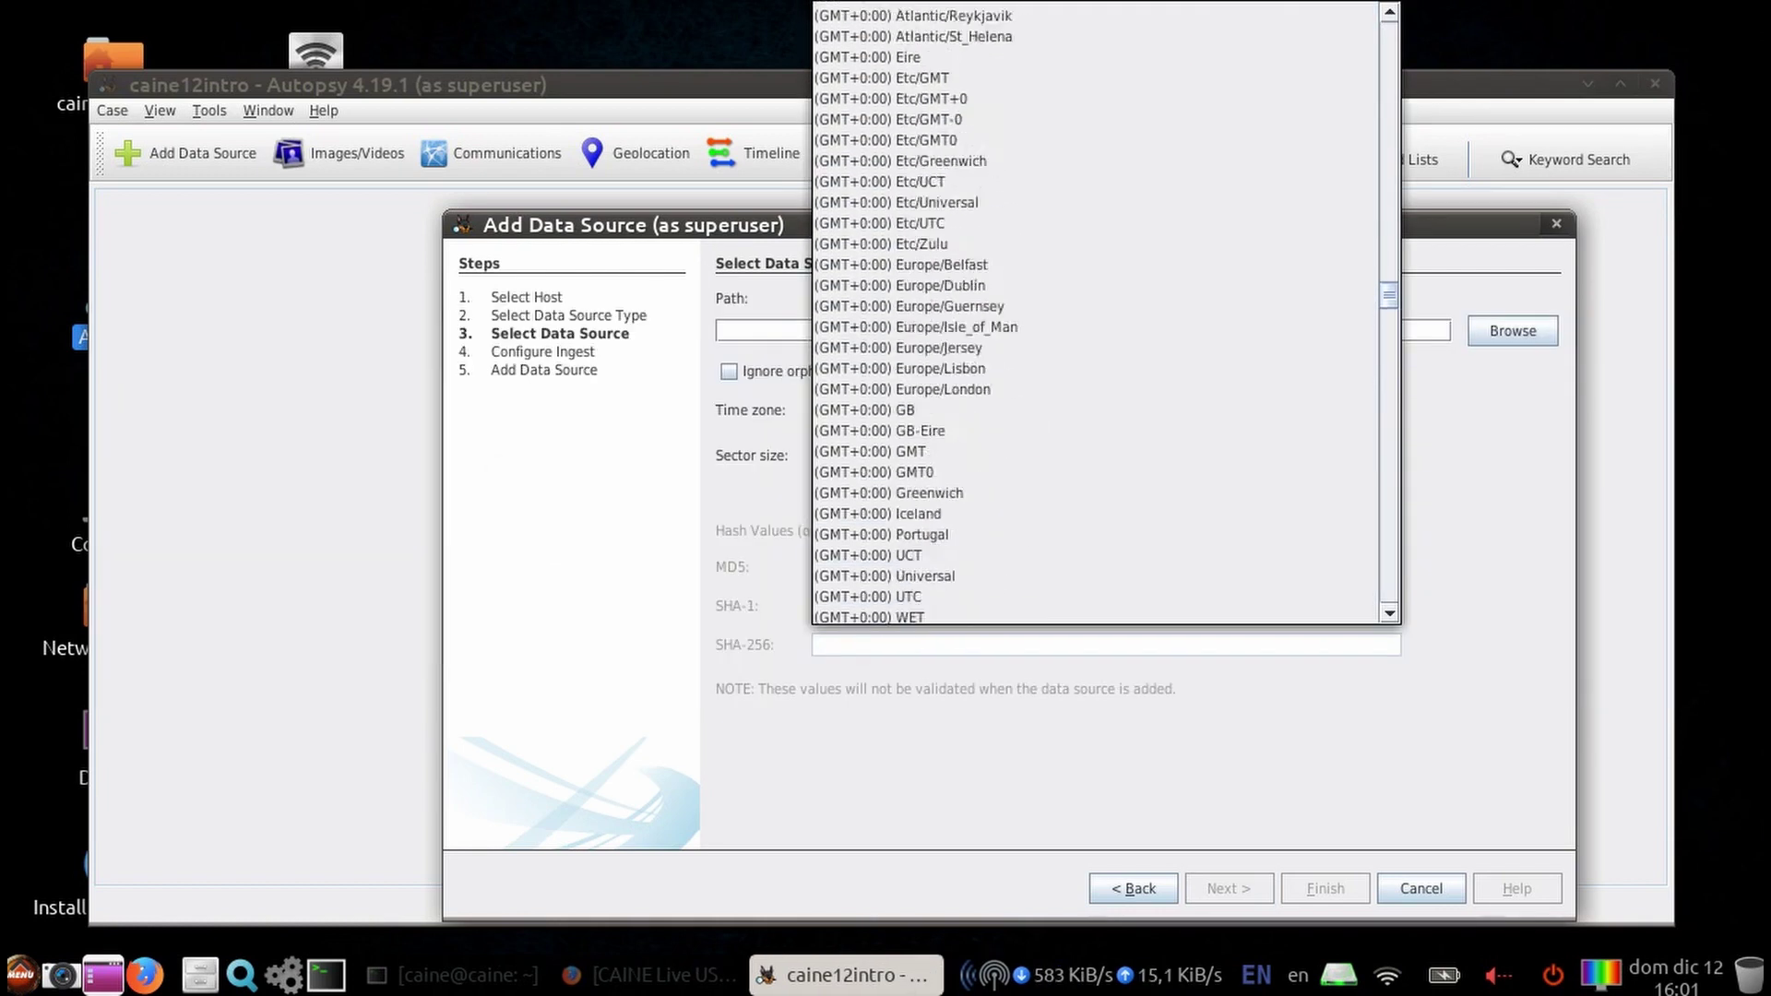
scroll(1097, 314, up, 20)
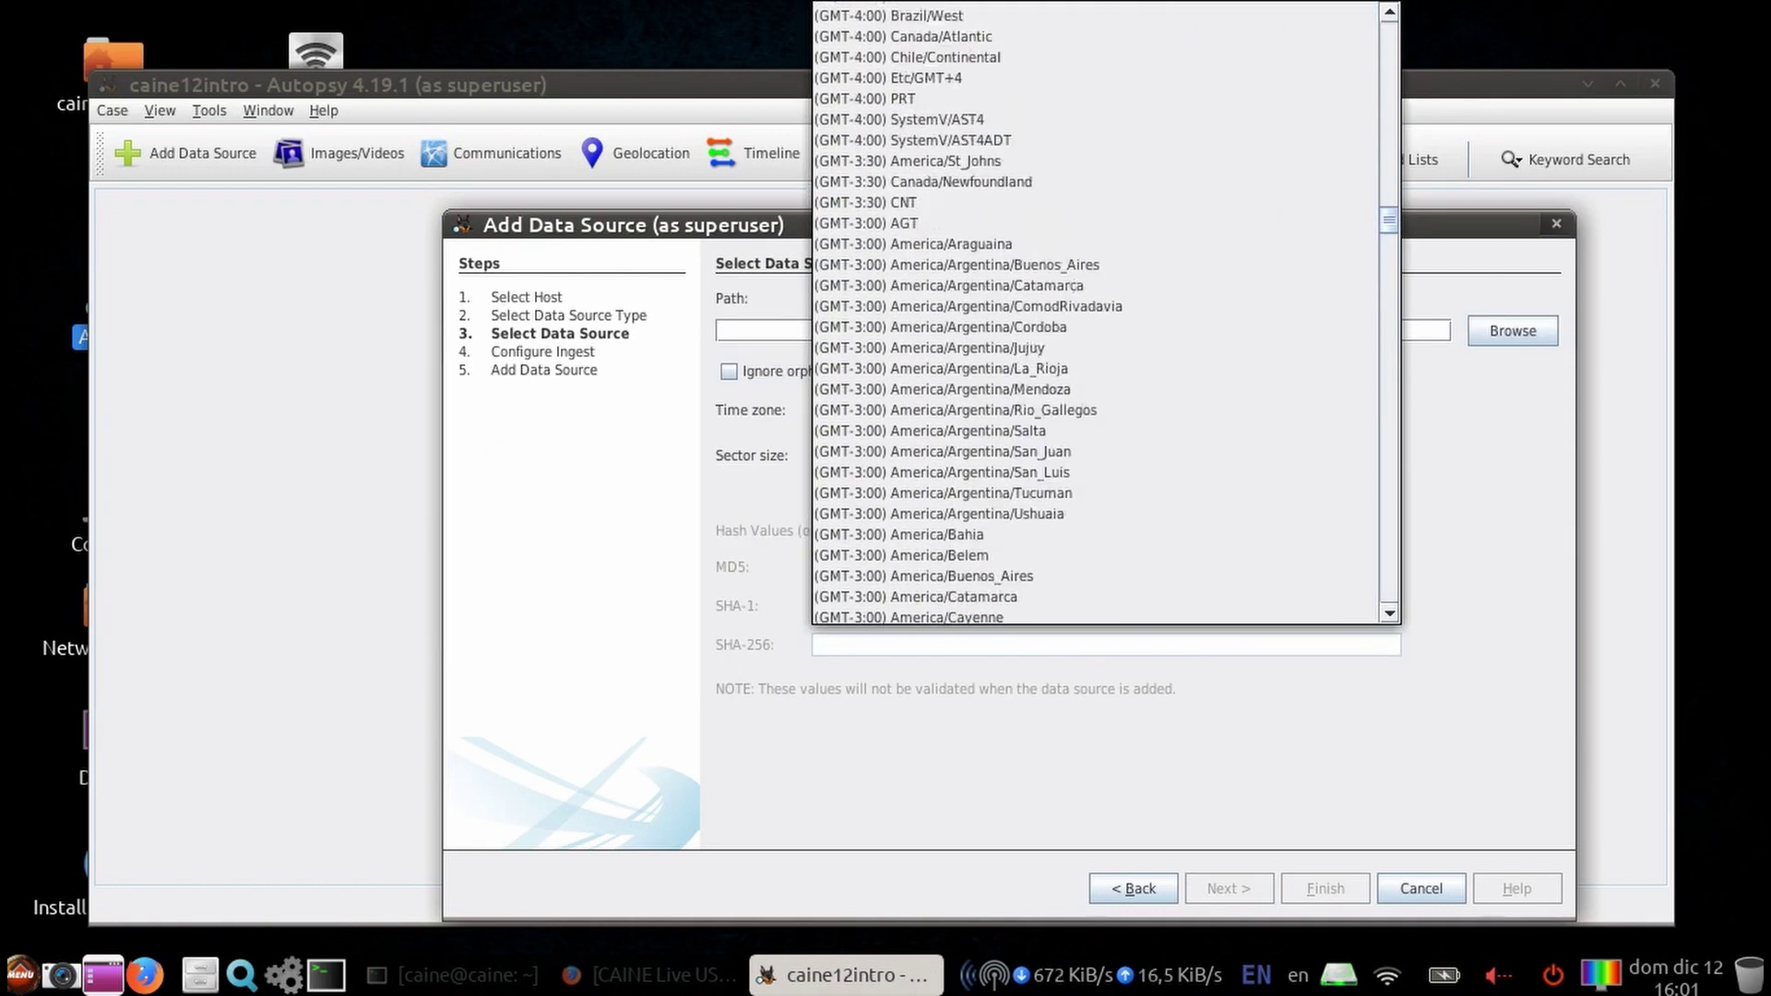
scroll(1097, 315, up, 7)
scroll(1098, 314, up, 10)
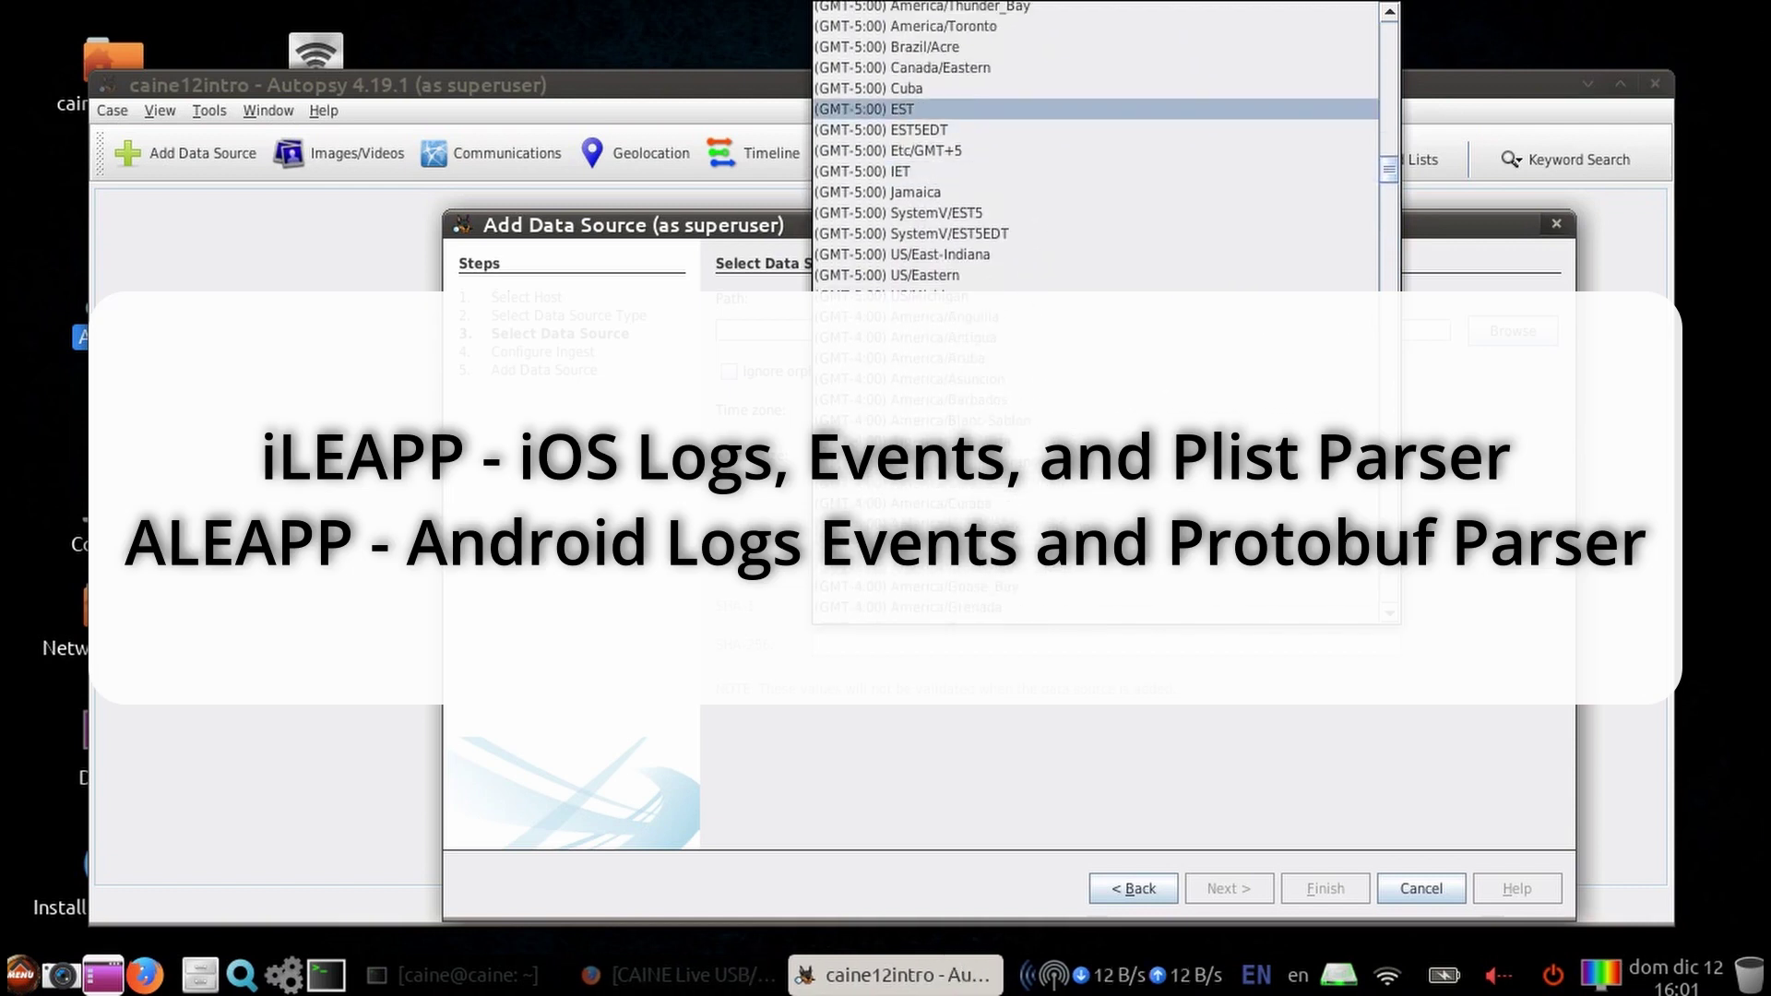
click(868, 109)
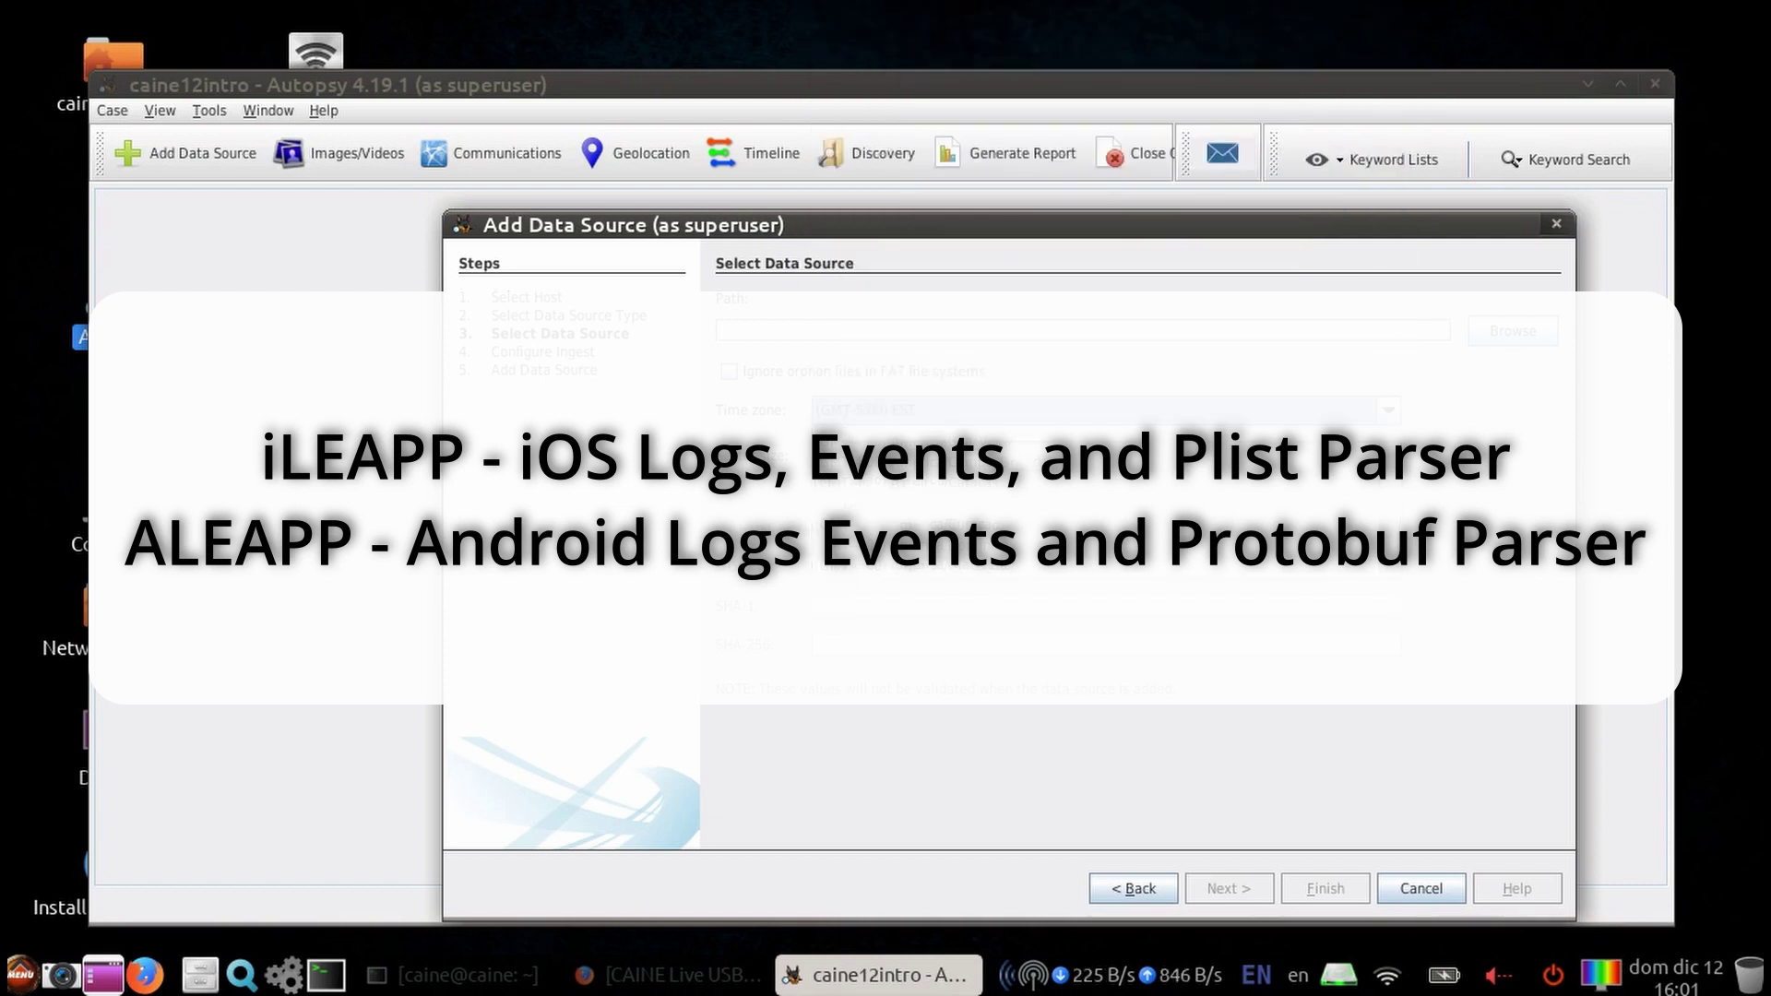
Browse for the data source image starting from the filesystem root /.
click(1512, 331)
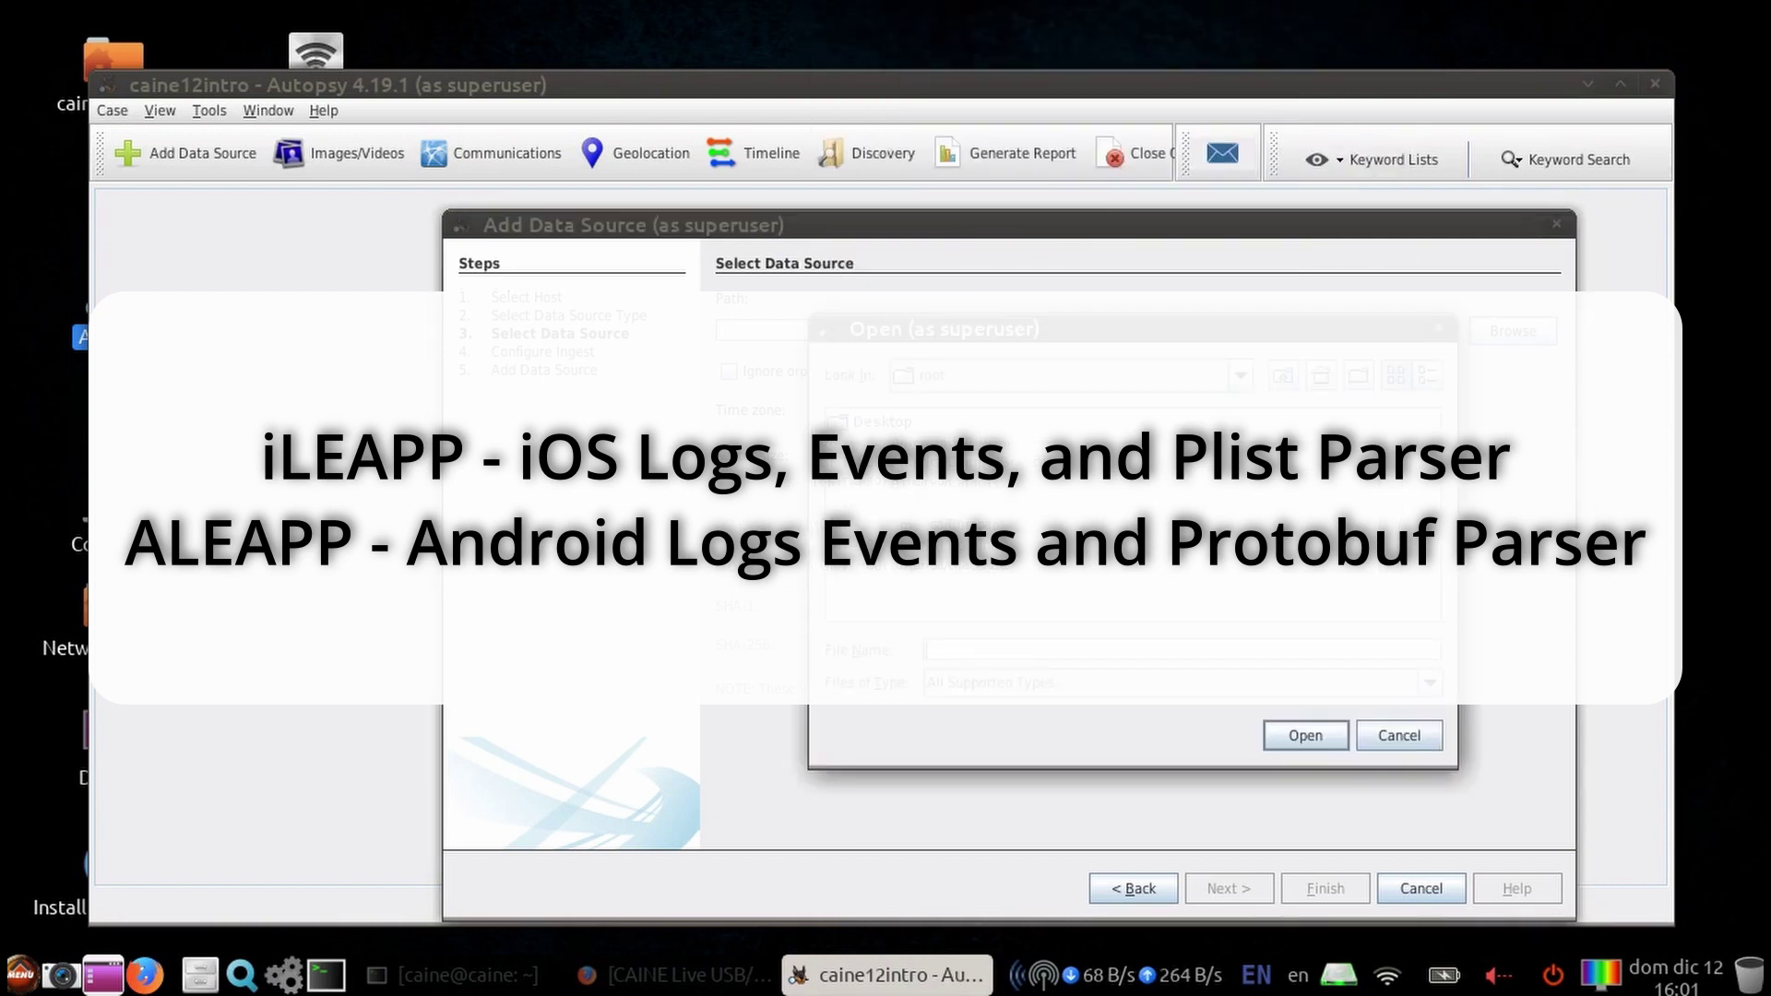
click(1241, 375)
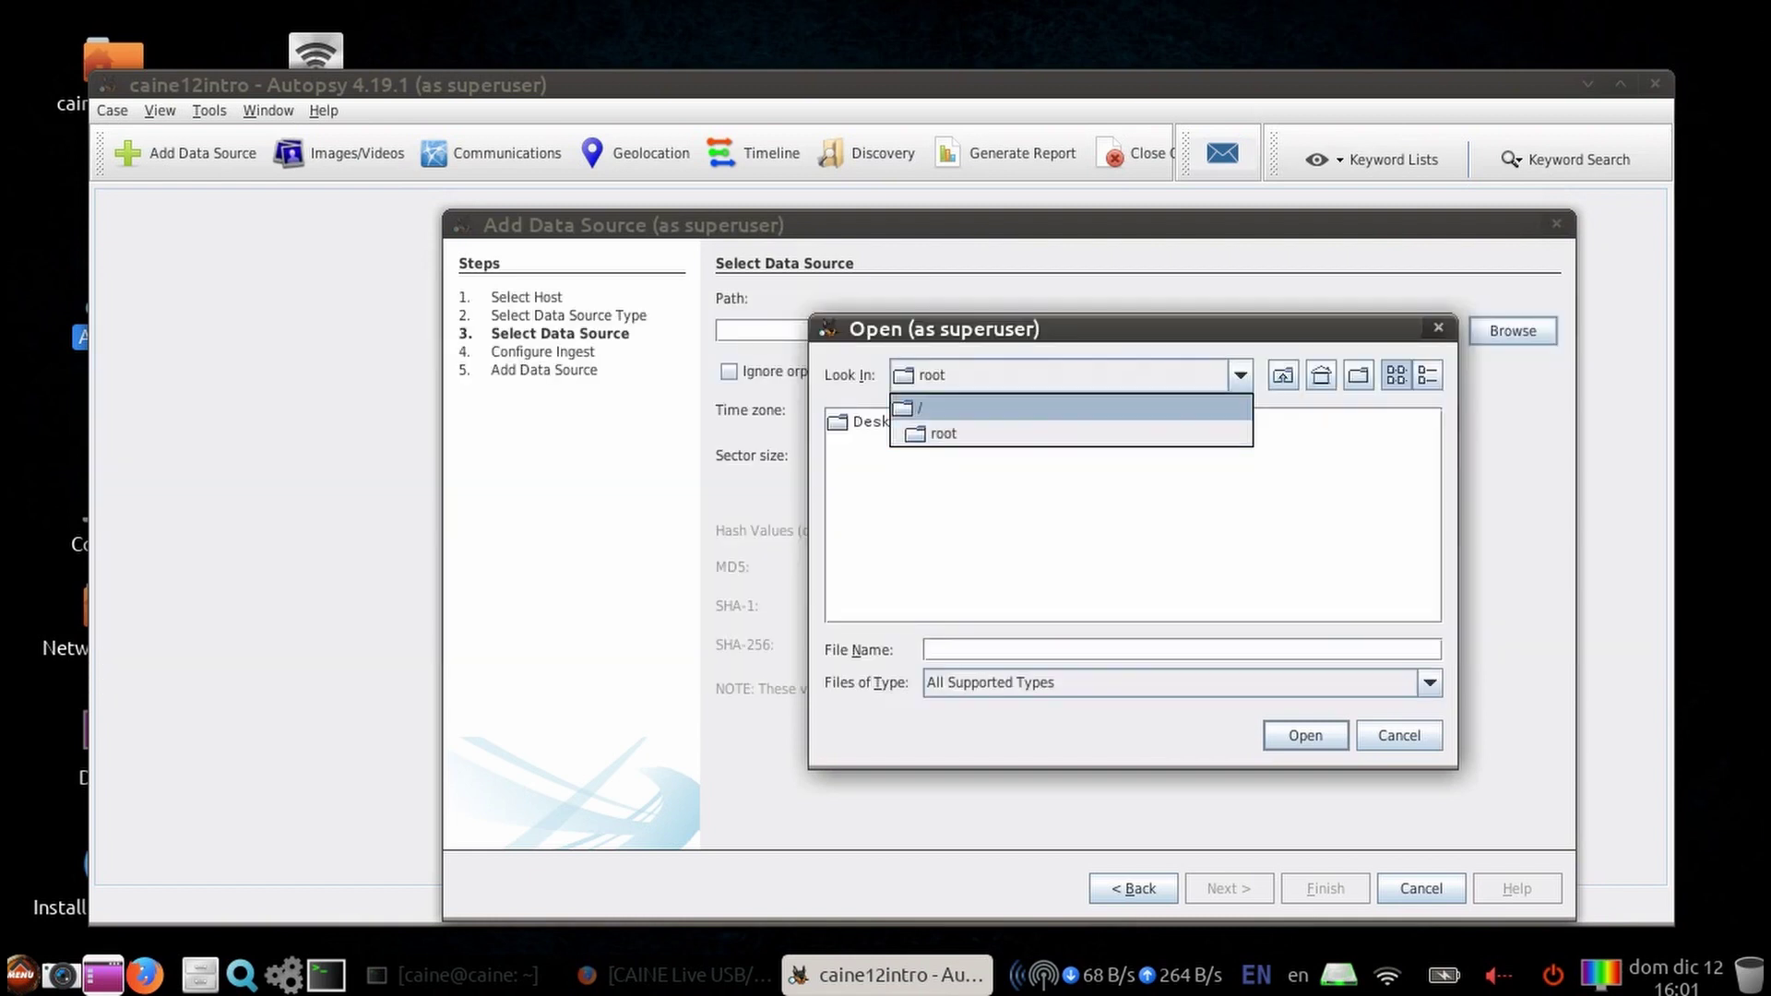
click(923, 404)
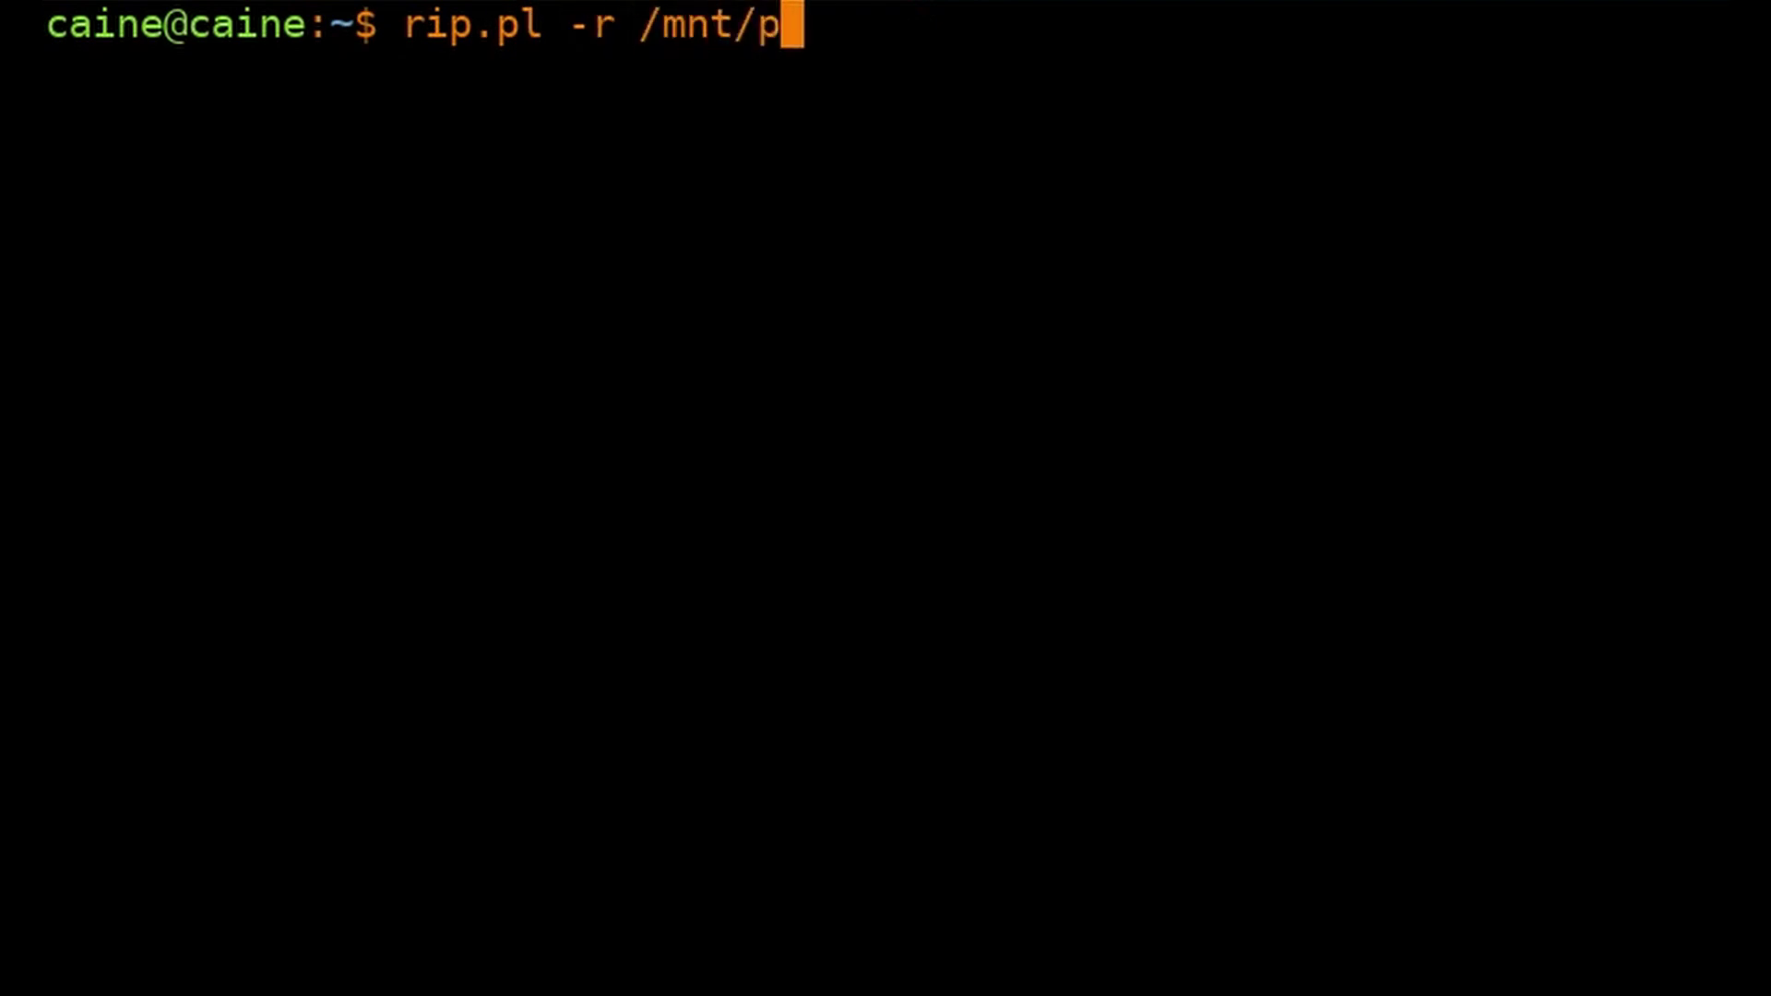
Run rip.pl's usb plugin on /mnt/p1/SYSTEM, then clear the terminal.
text(/SYSTEM -p usb)
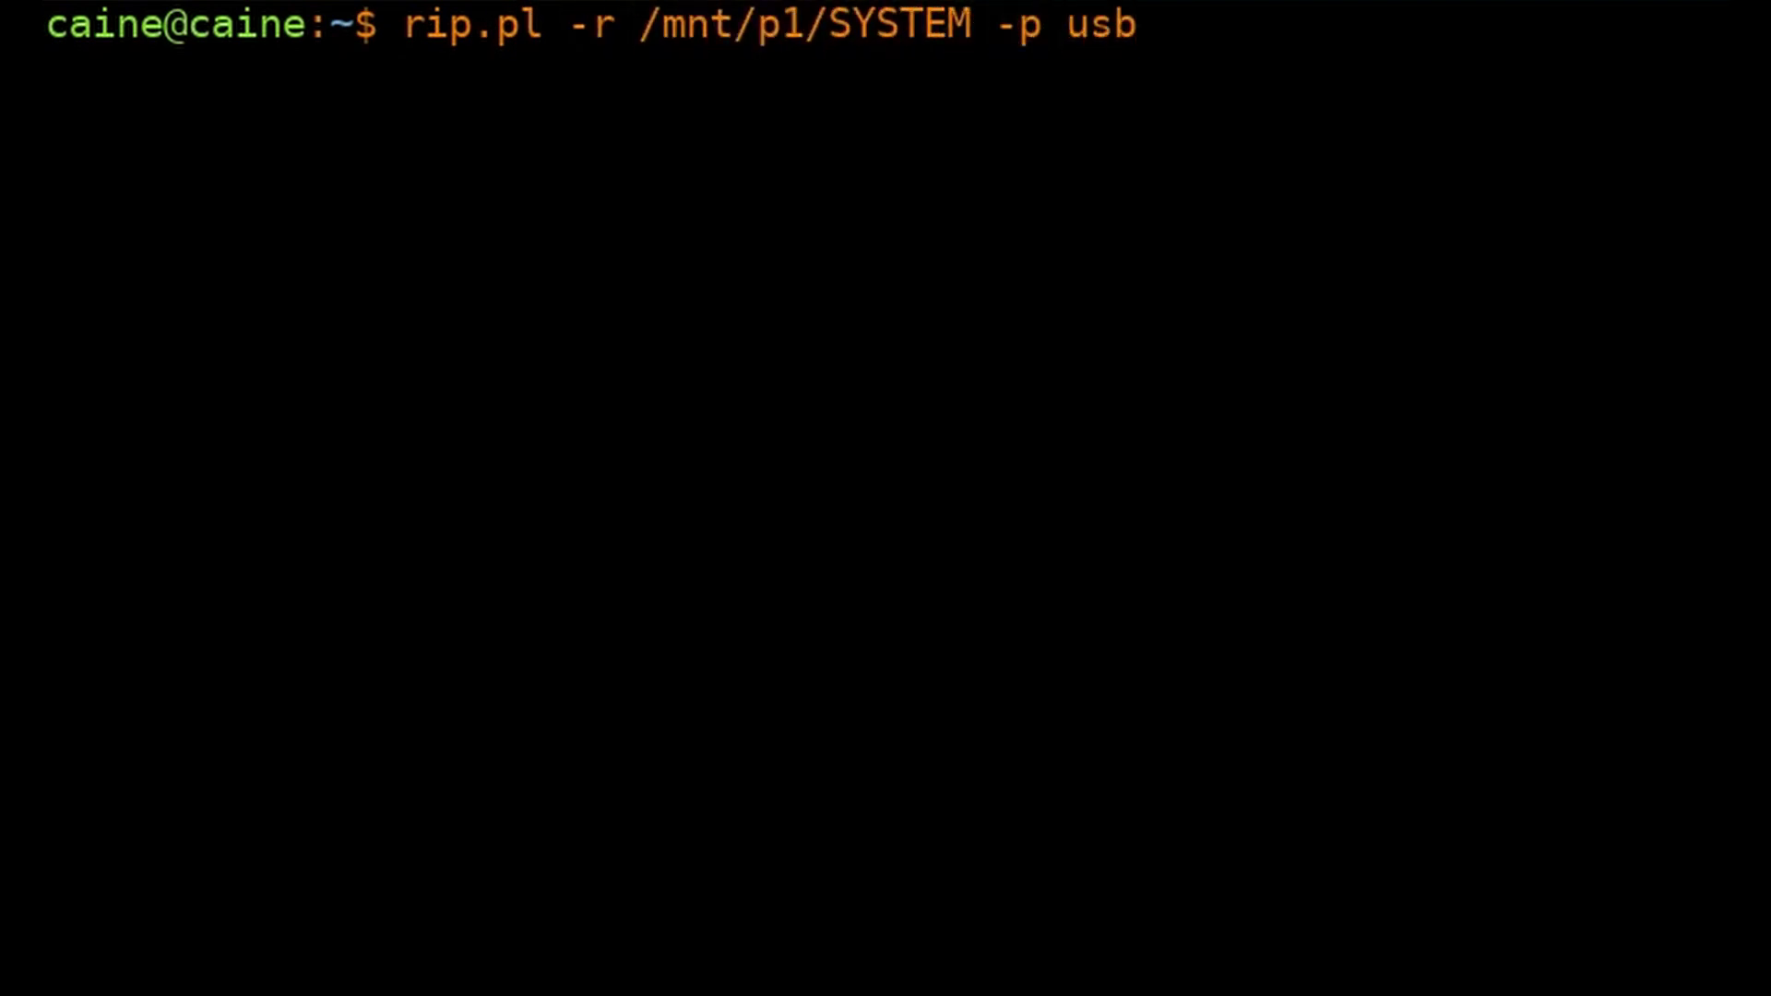
key(Return)
key(ctrl+l)
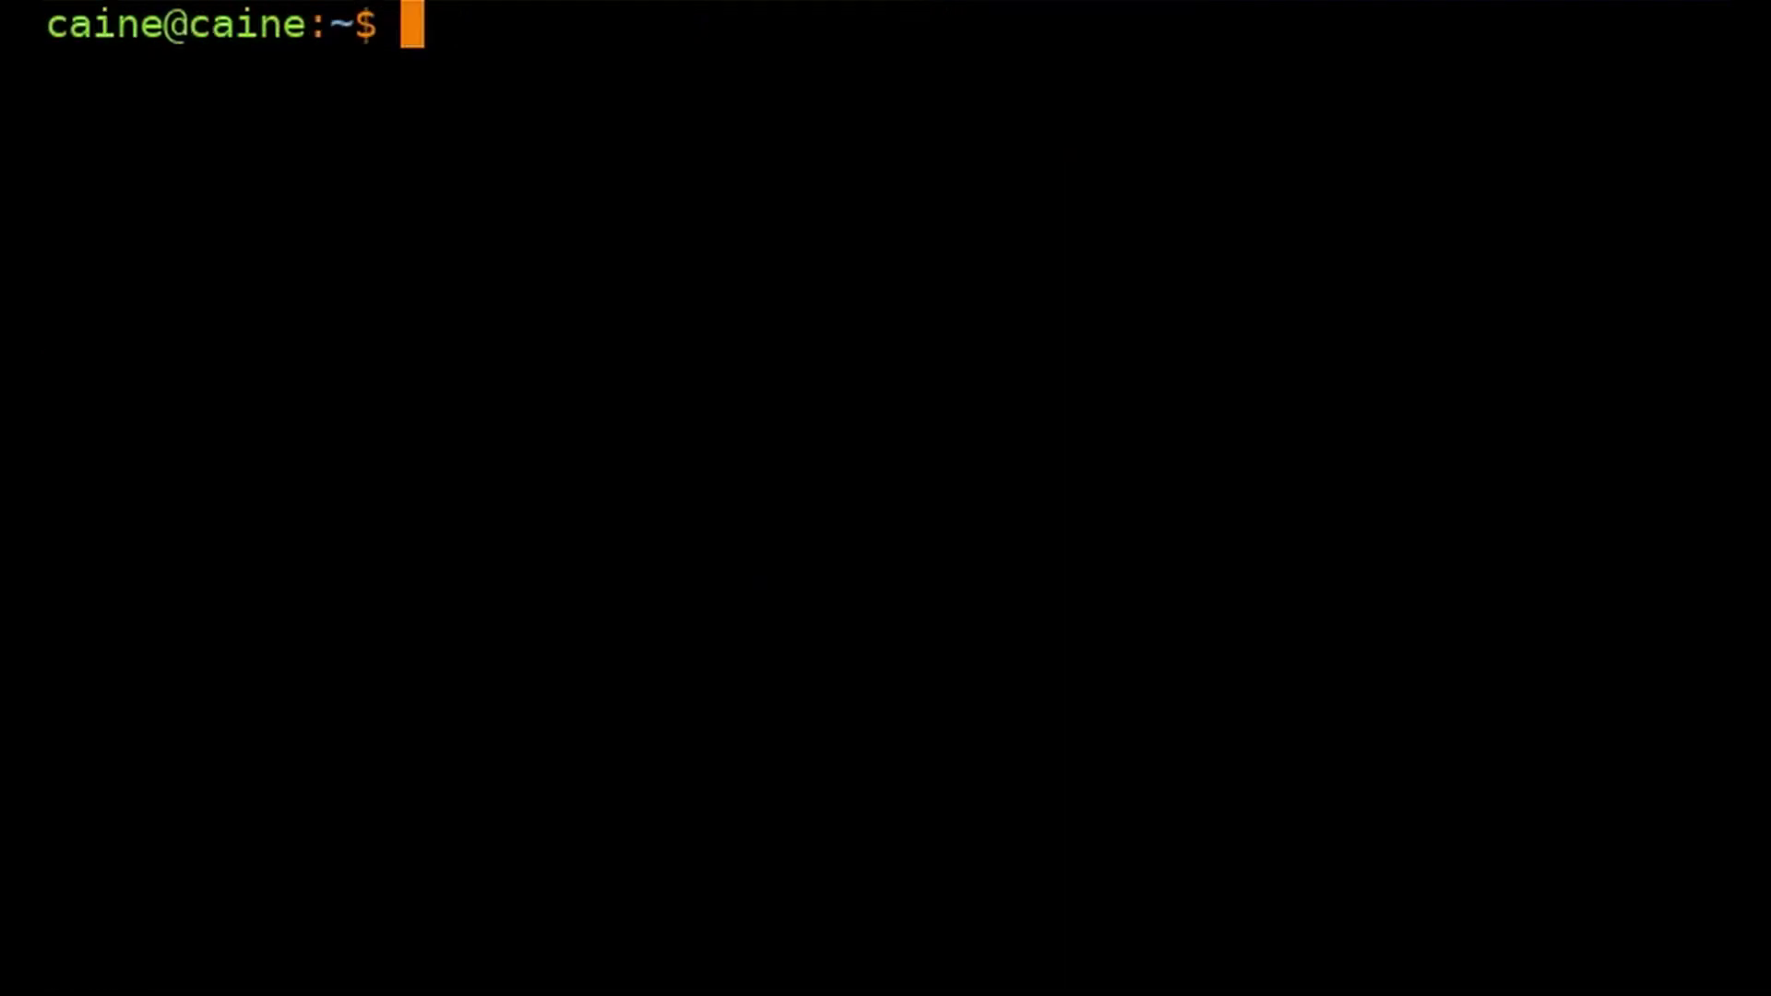
Write the ntuser report for /mnt/p1/NTUSER.DAT to ntuser_out.txt, then clear the terminal.
text(rip.pl -r /mnt/p1/)
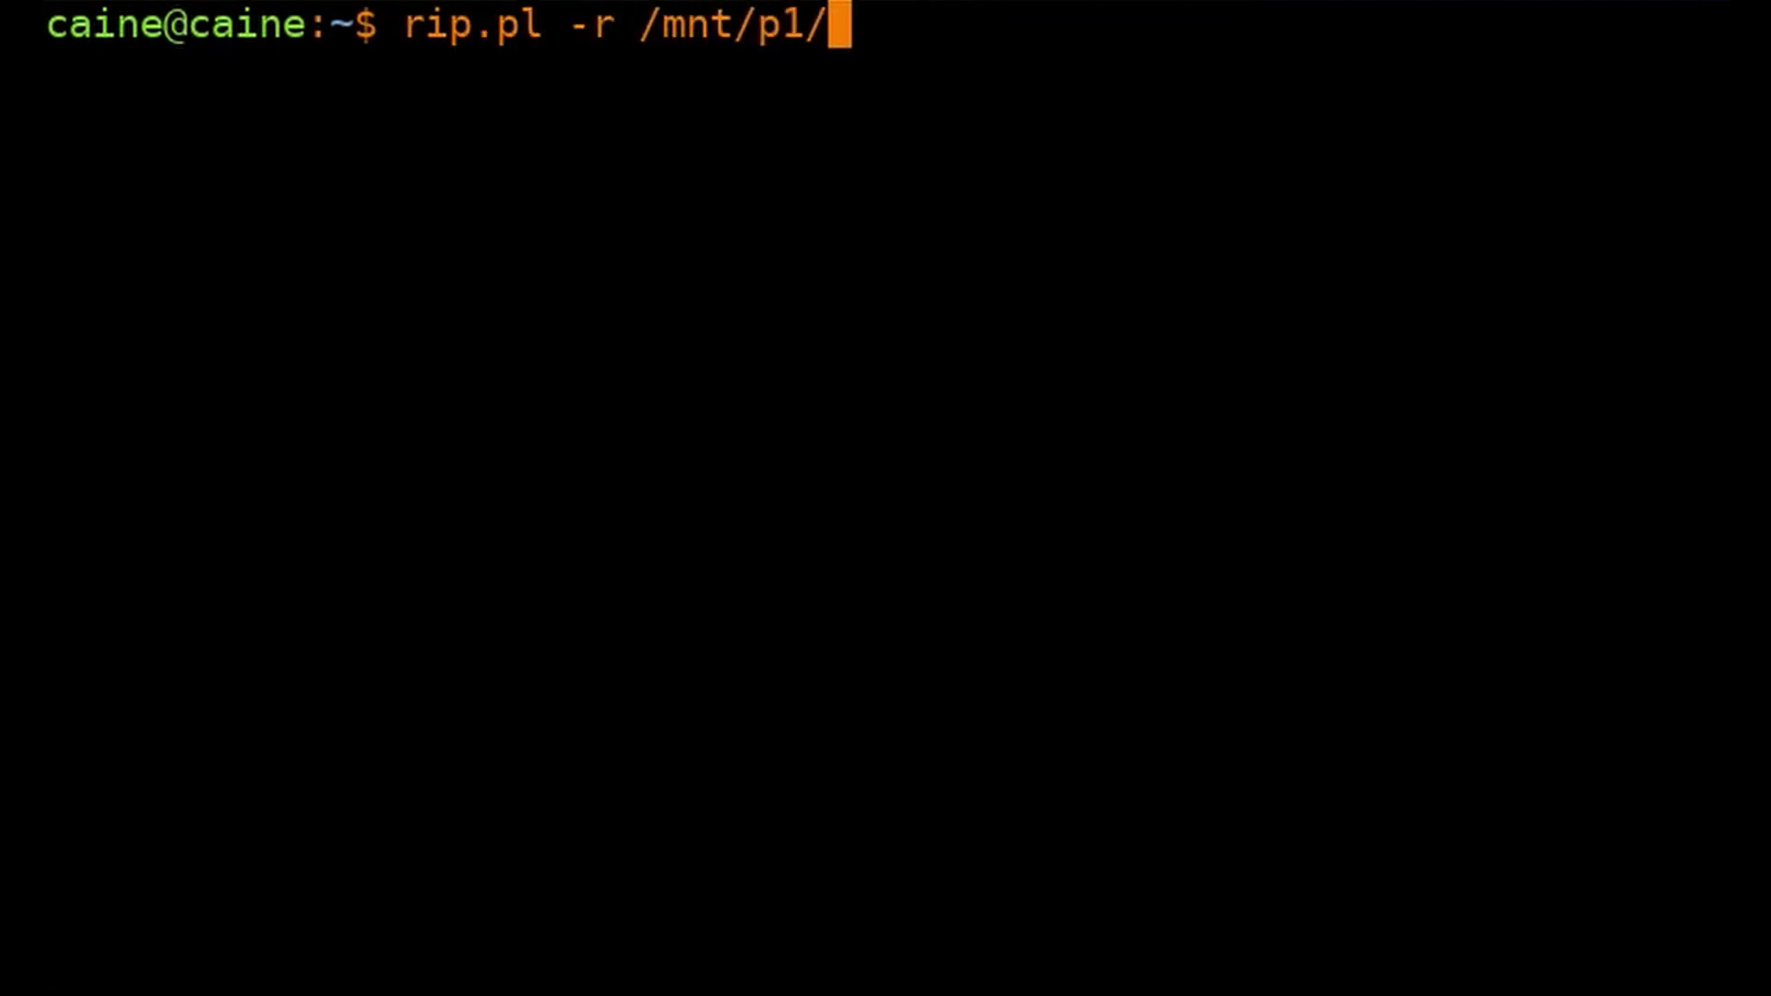
text(NTUSER.DAT -f ntus)
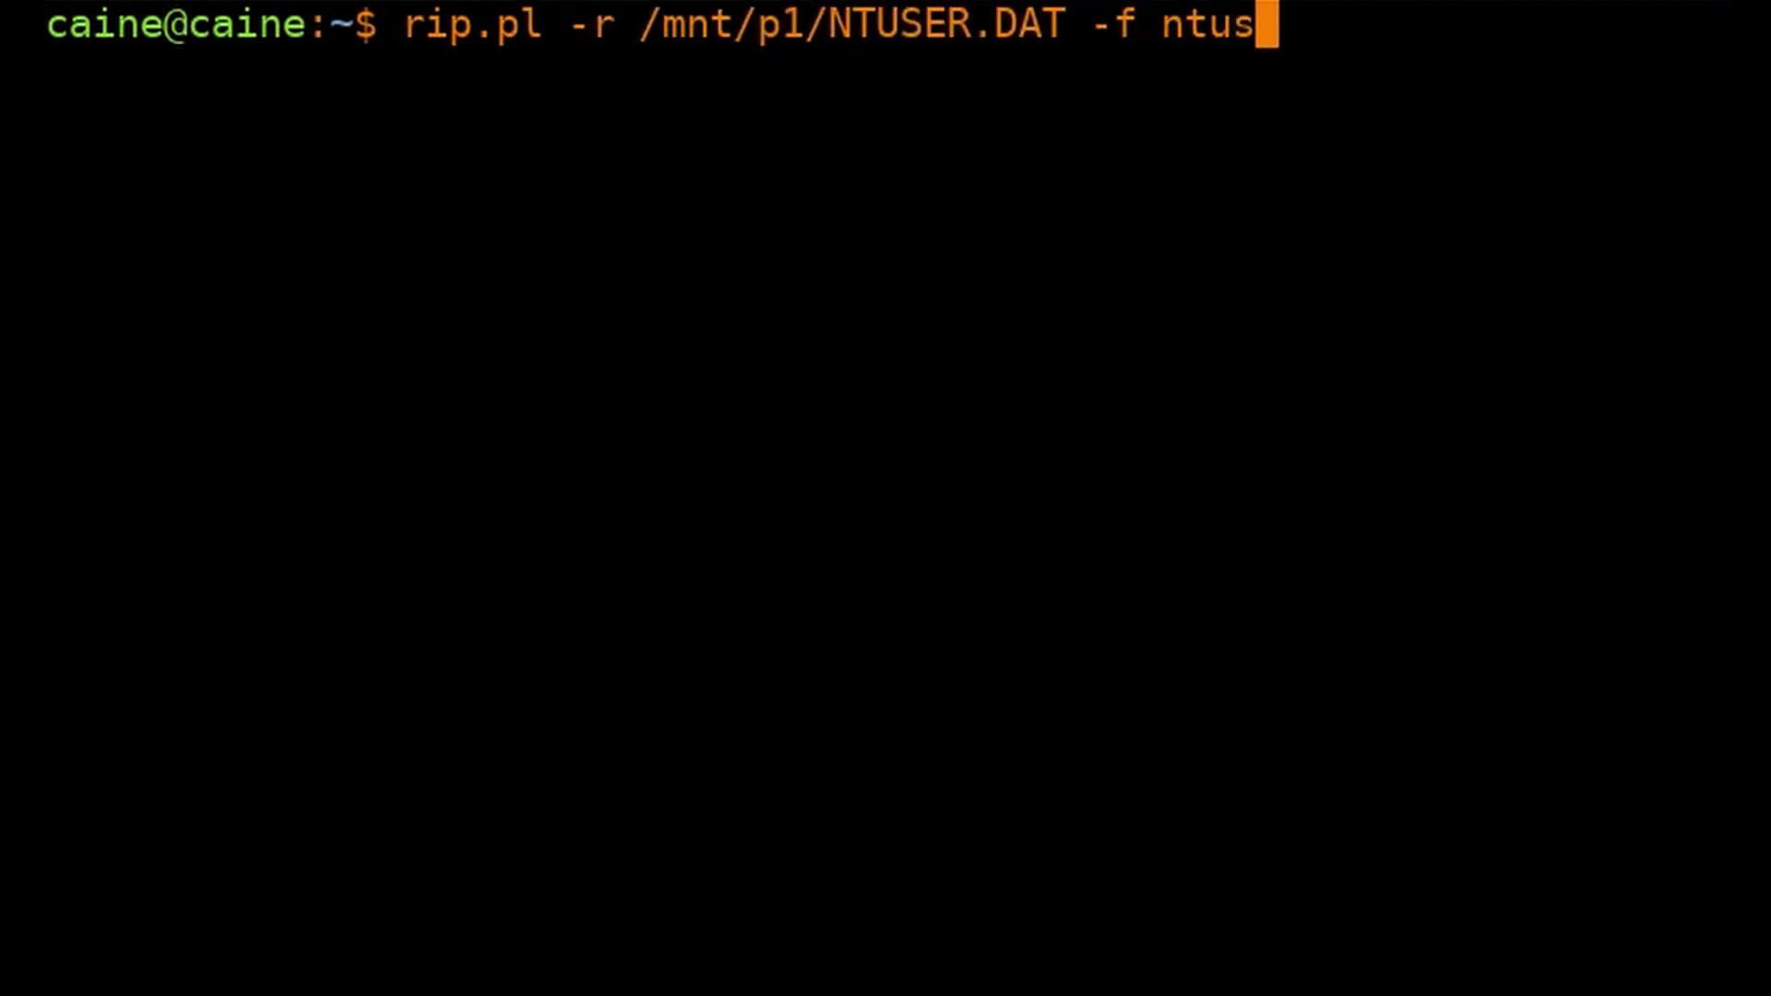
text(er > ntuer)
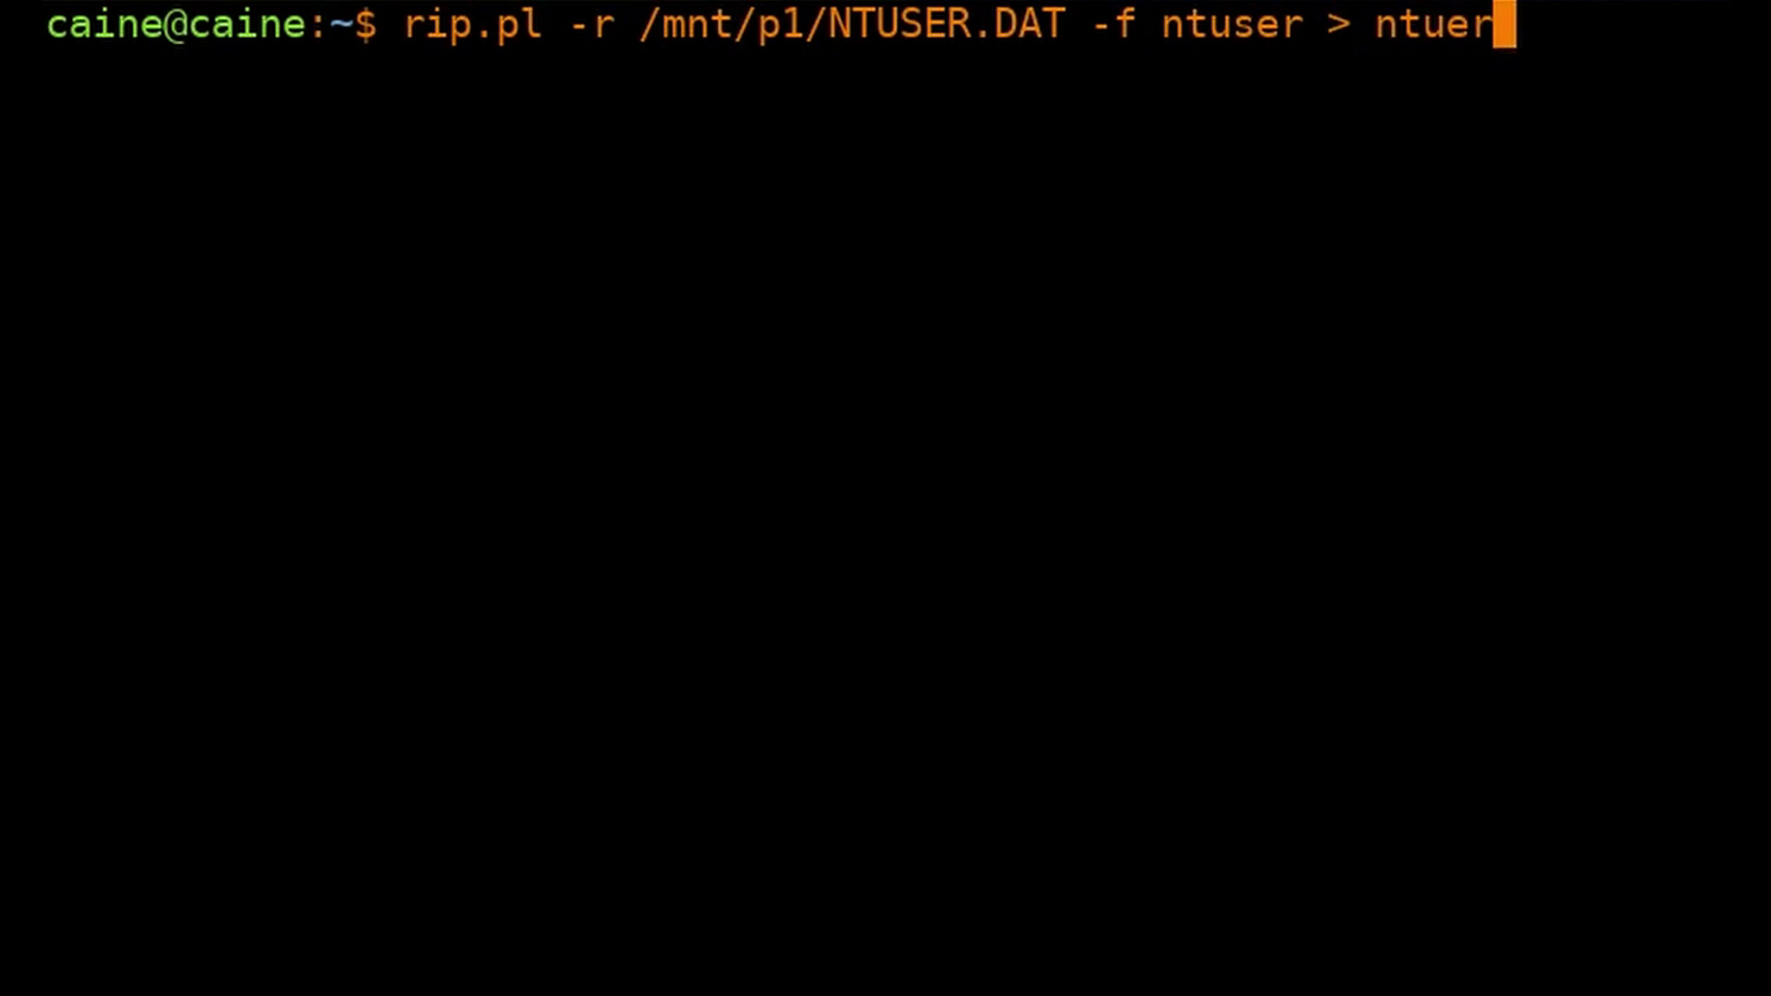
key(BackSpace)
key(BackSpace)
text(ser_out.txt)
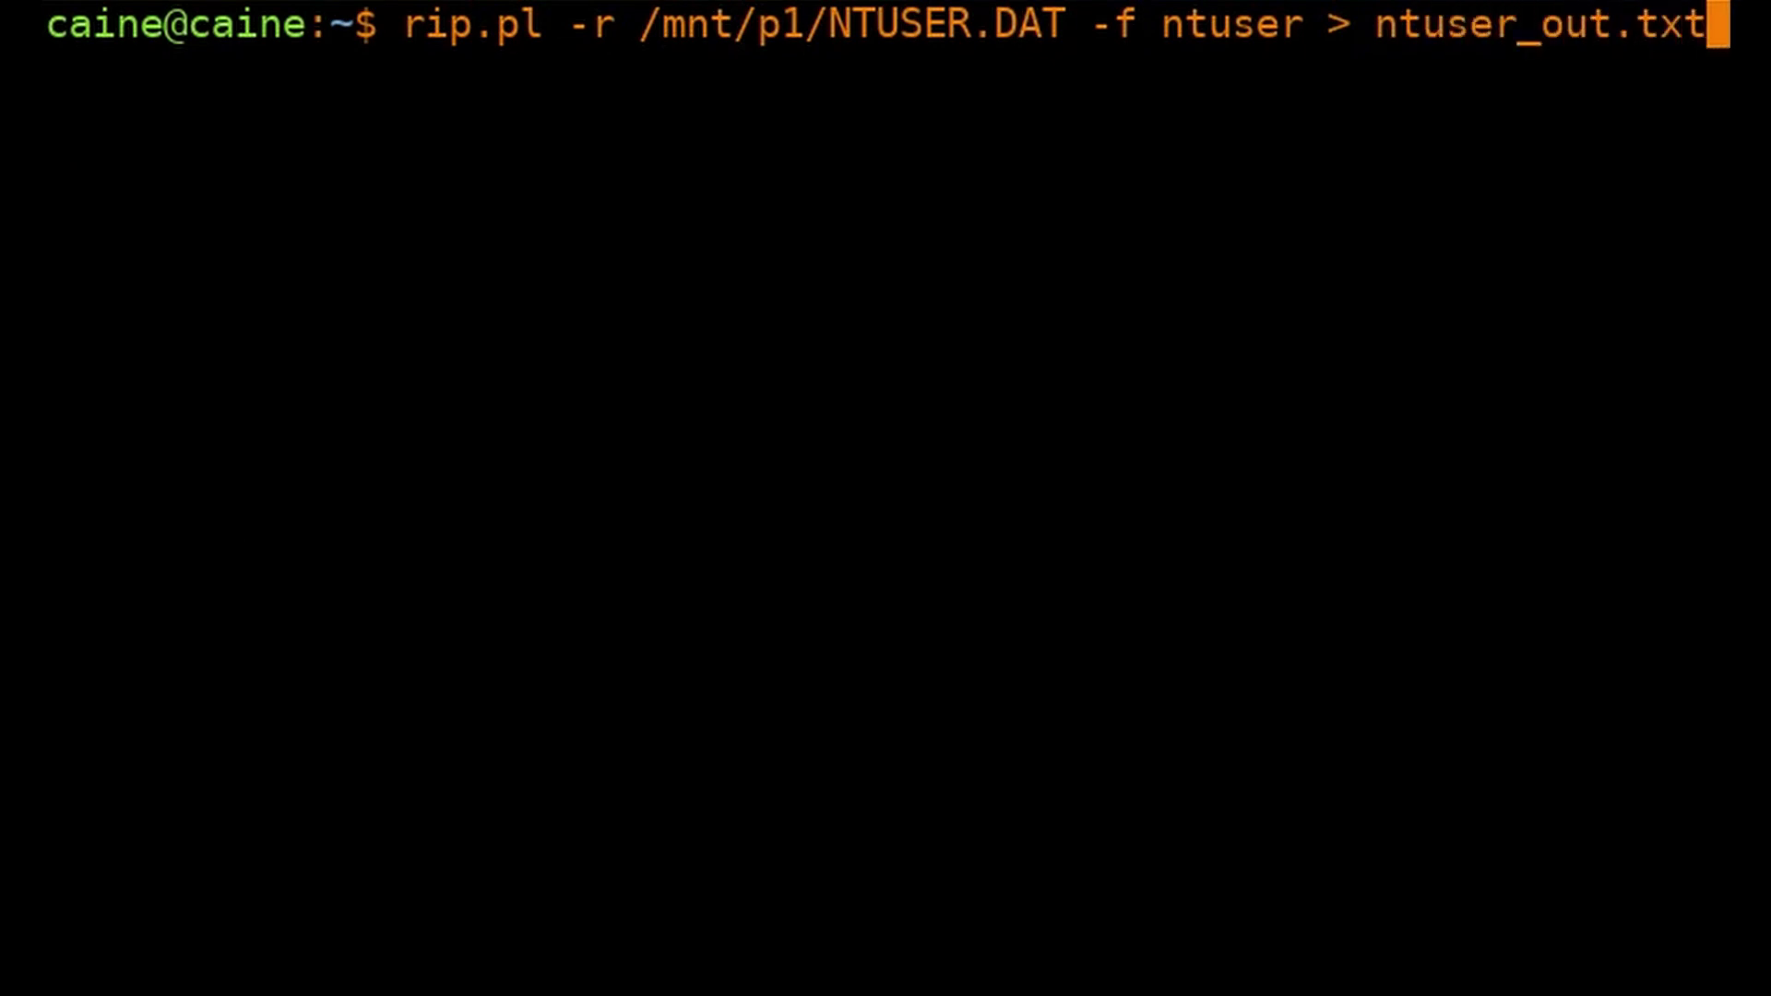
key(Return)
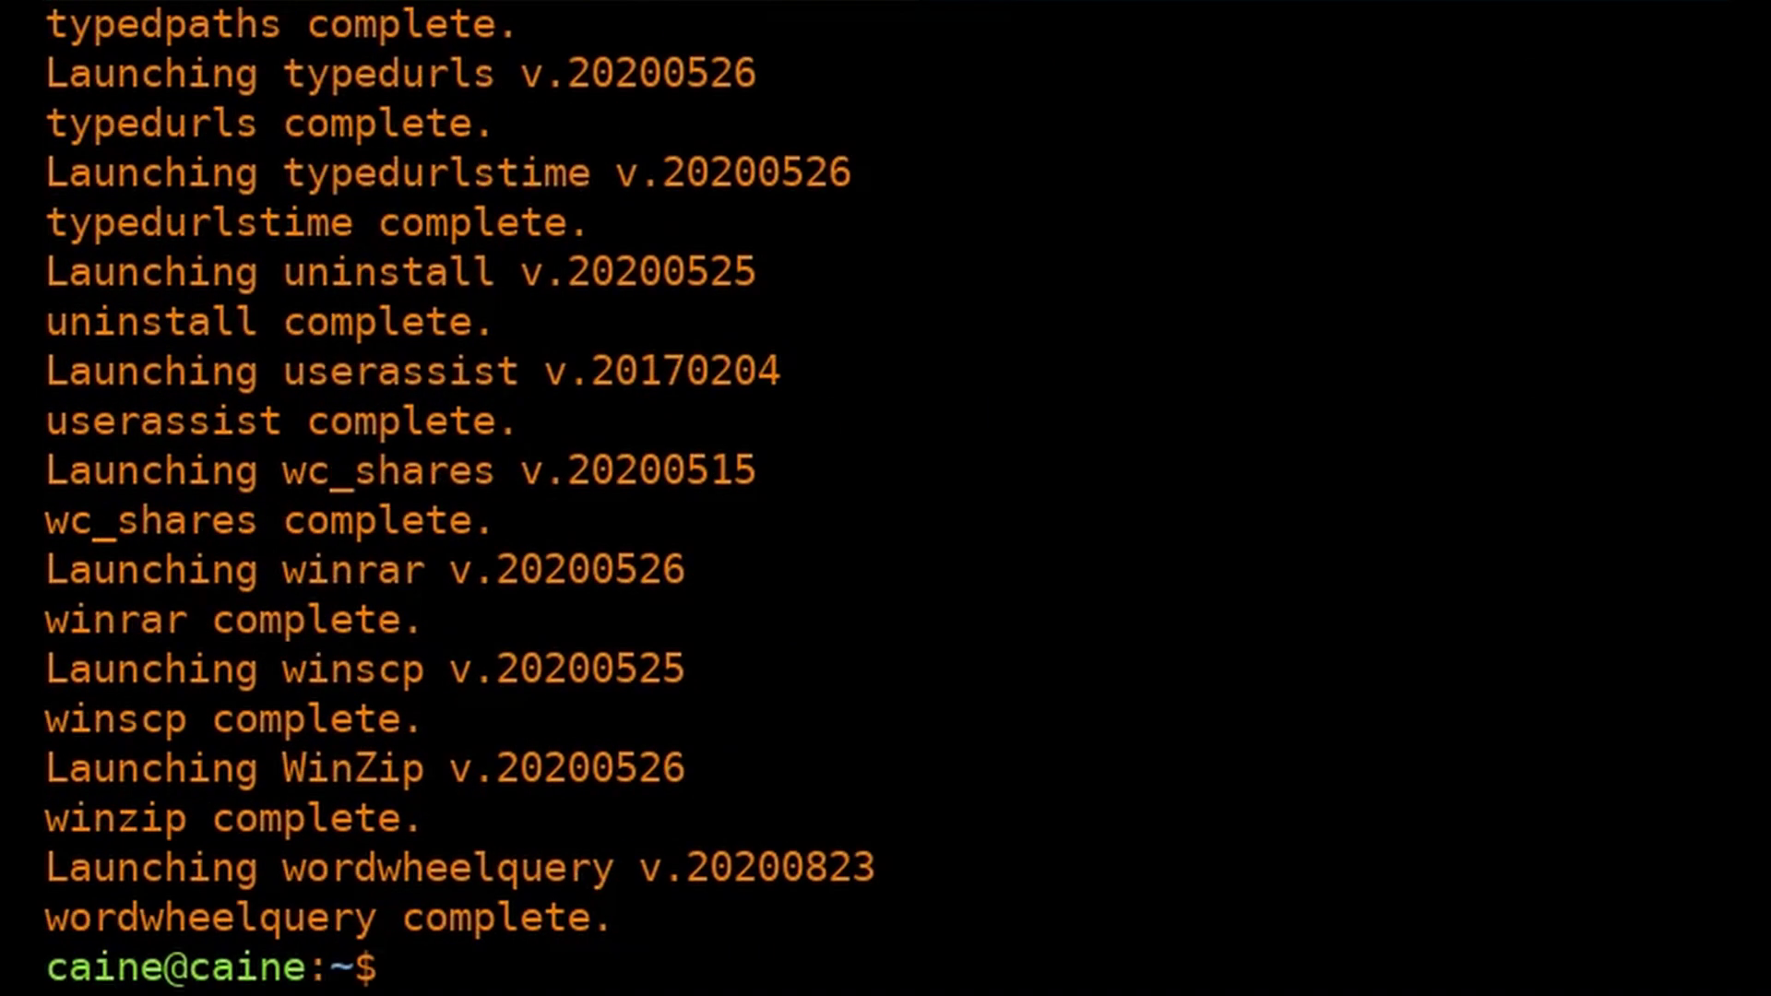
key(ctrl+l)
Page through the 'rip.pl -l | more' plugin list up to entry 43, cmdproc_tln.
key(Return)
text(ri)
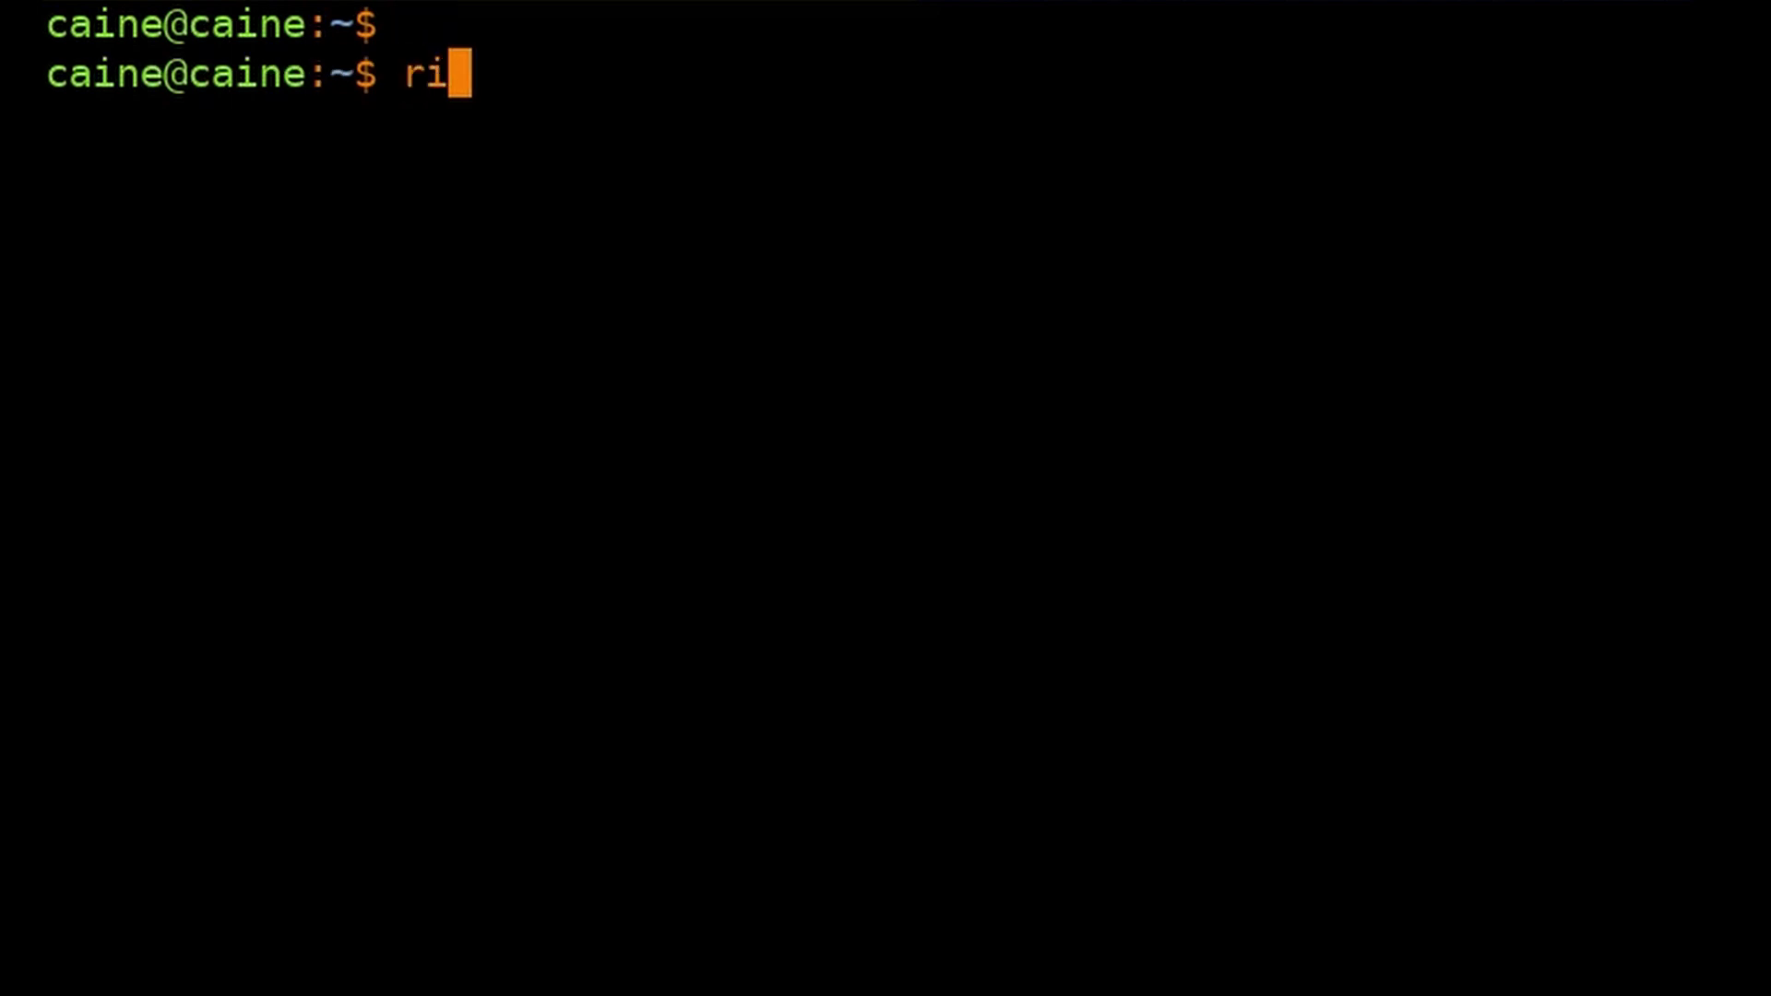
text(p.pl -l | more)
key(Return)
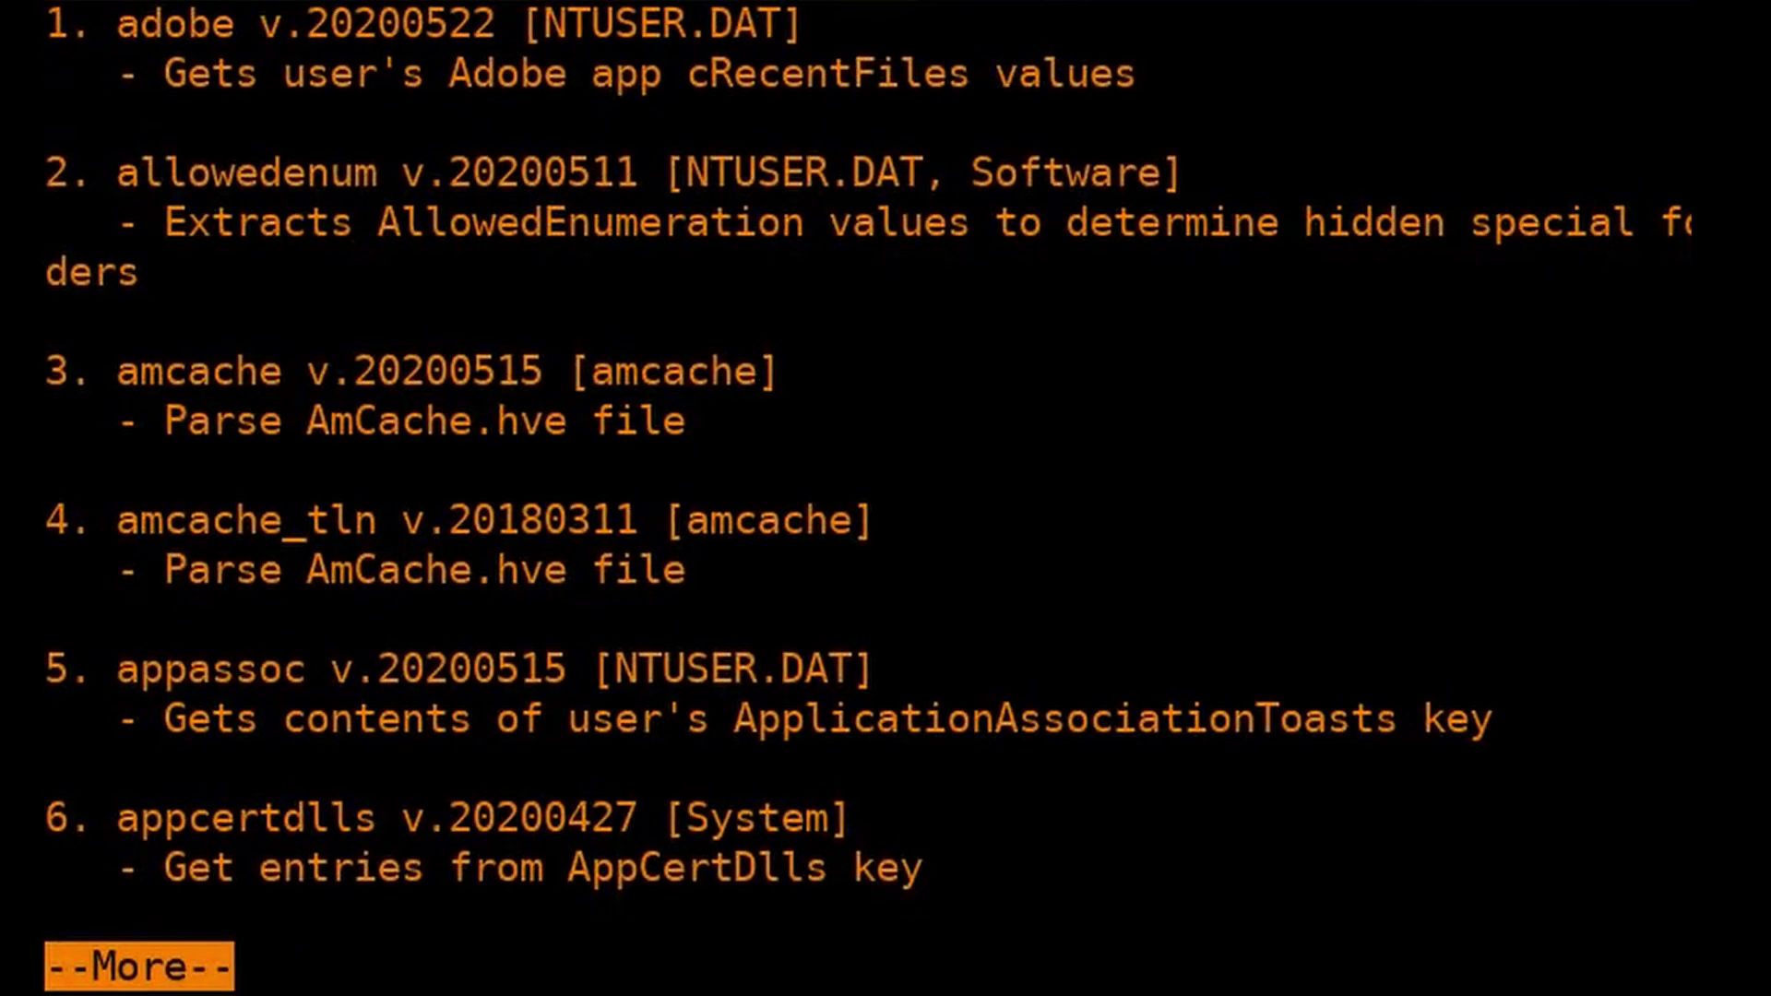
key(space)
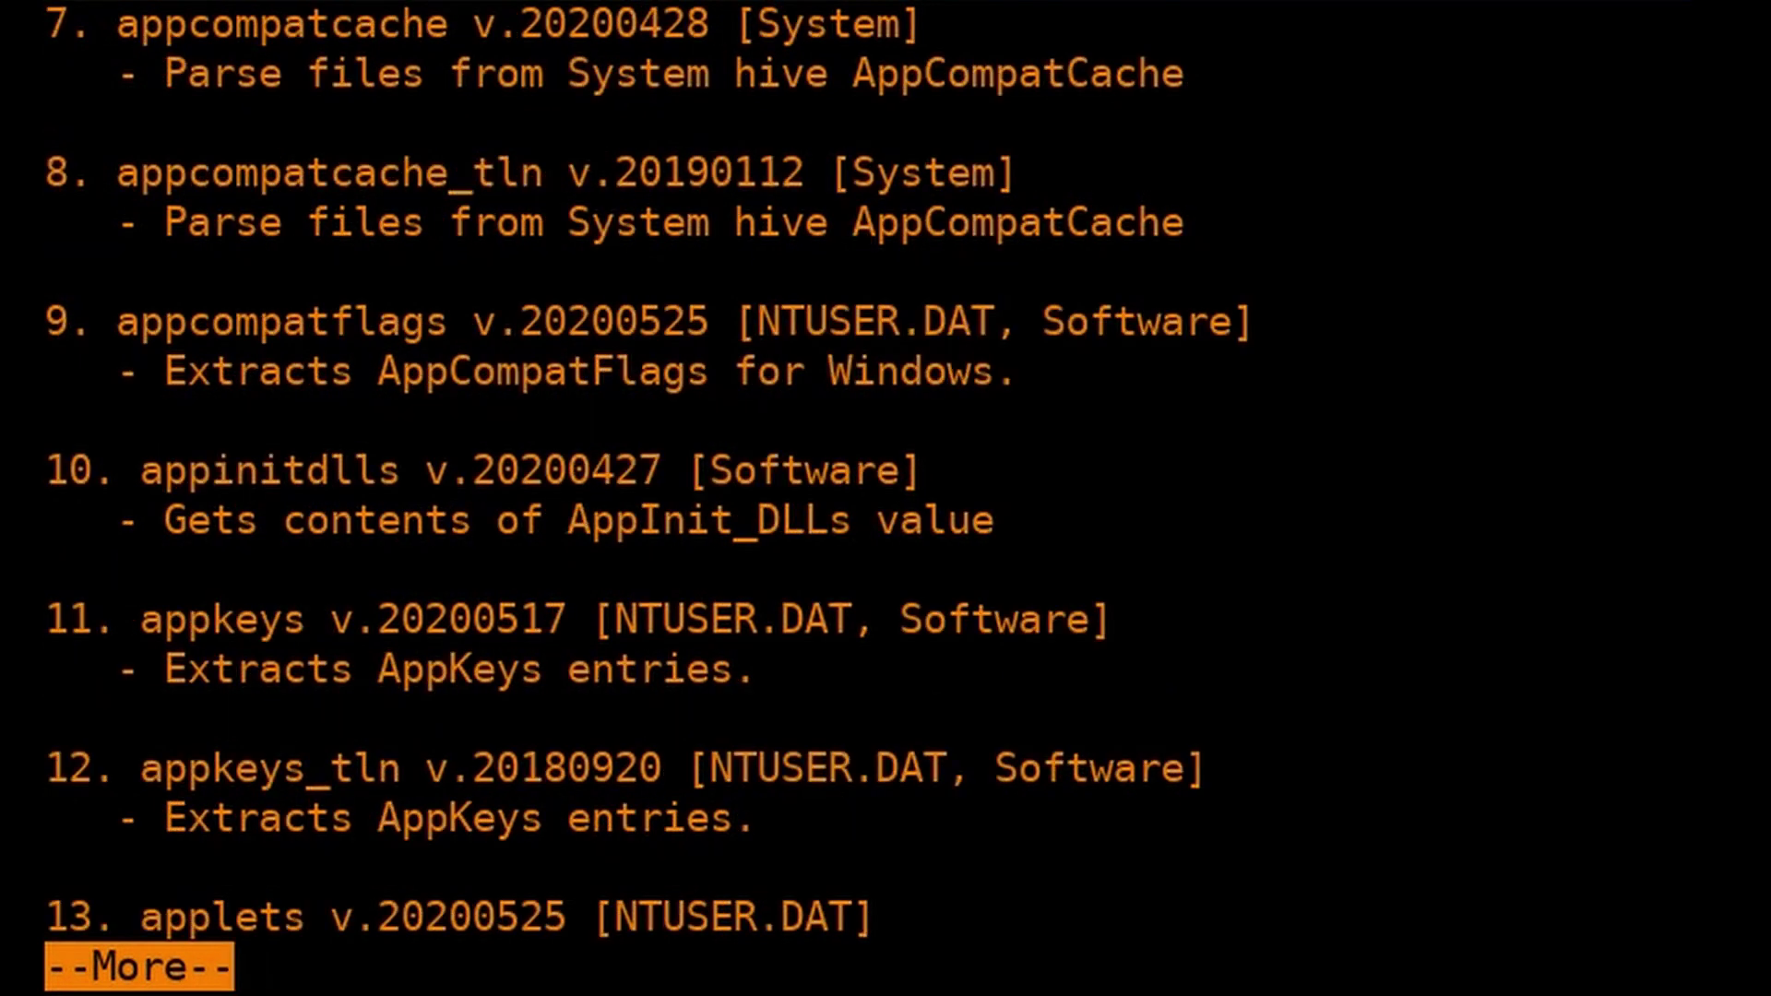
key(space)
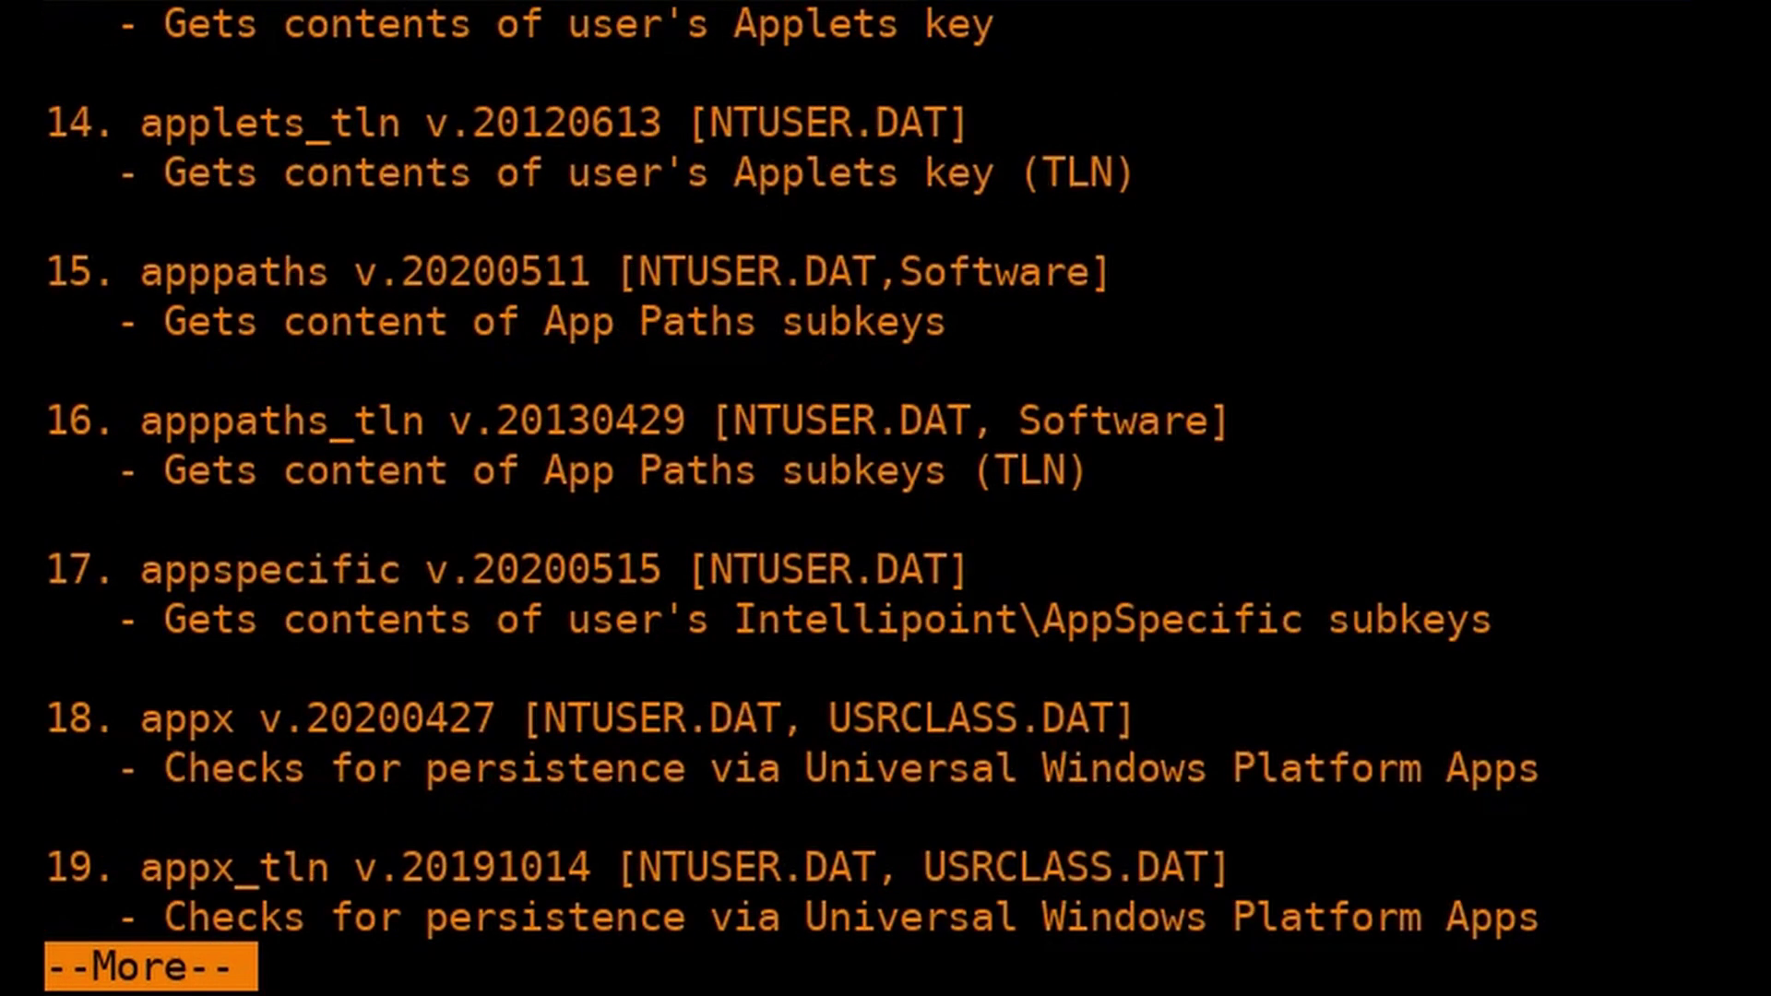
key(space)
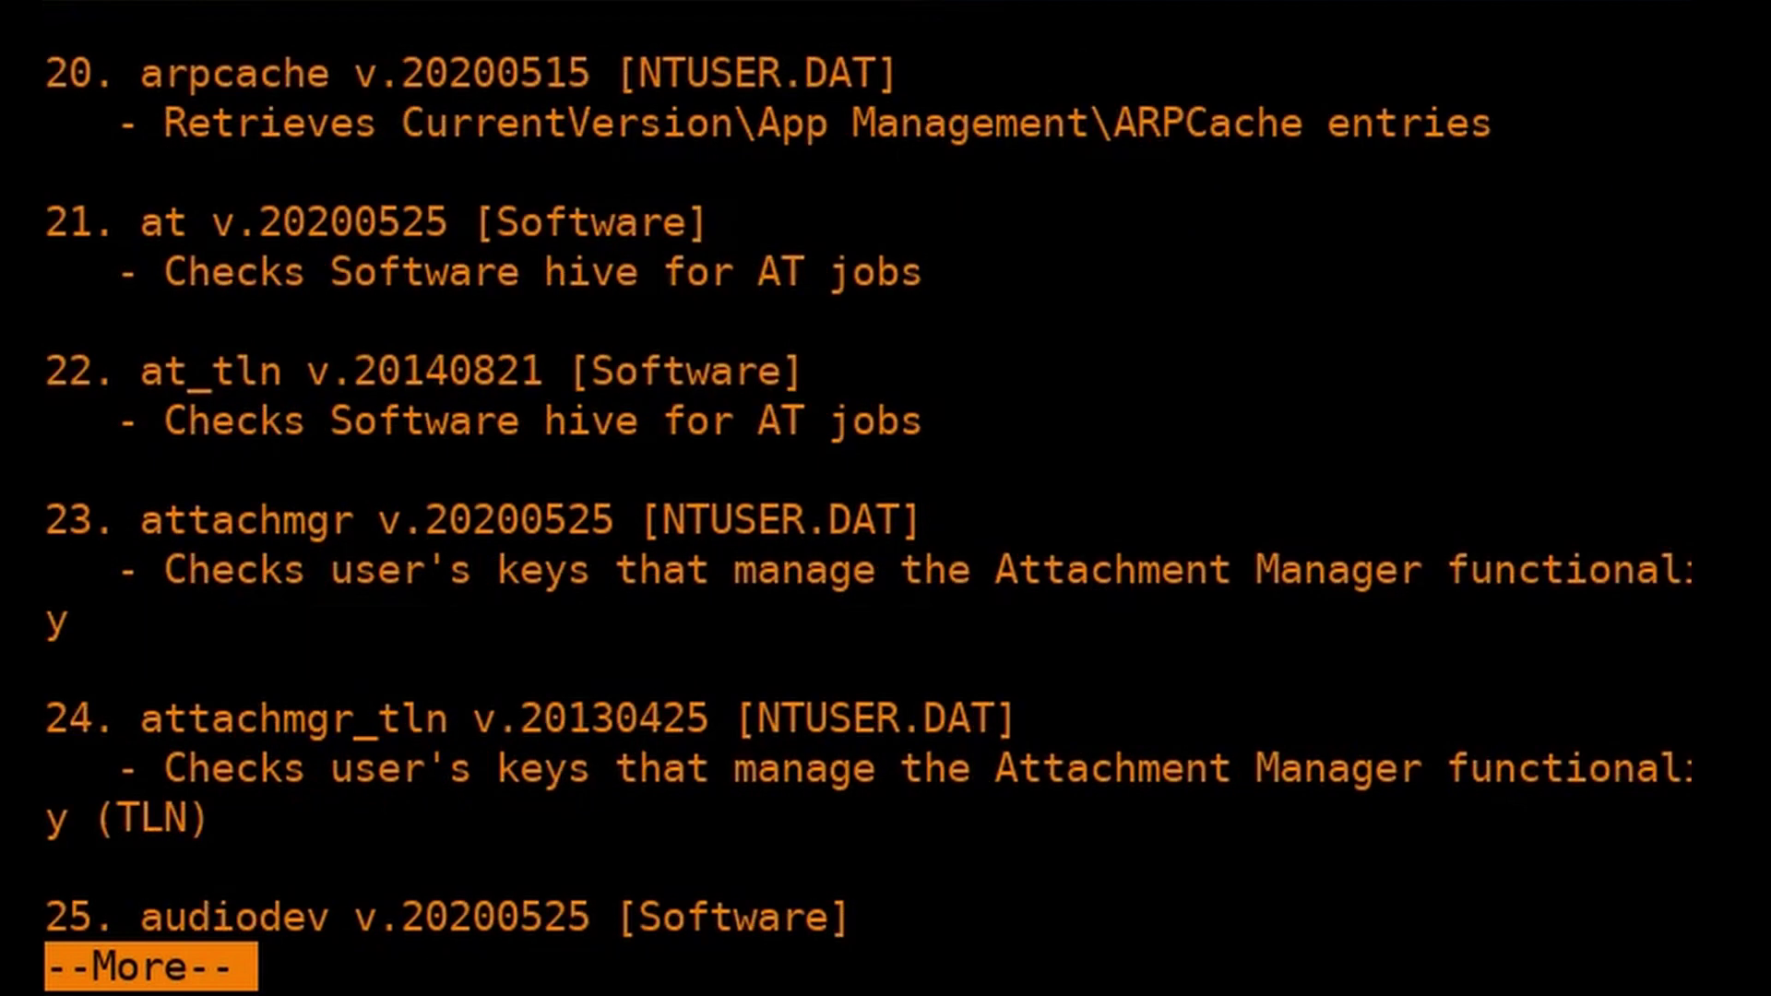
key(space)
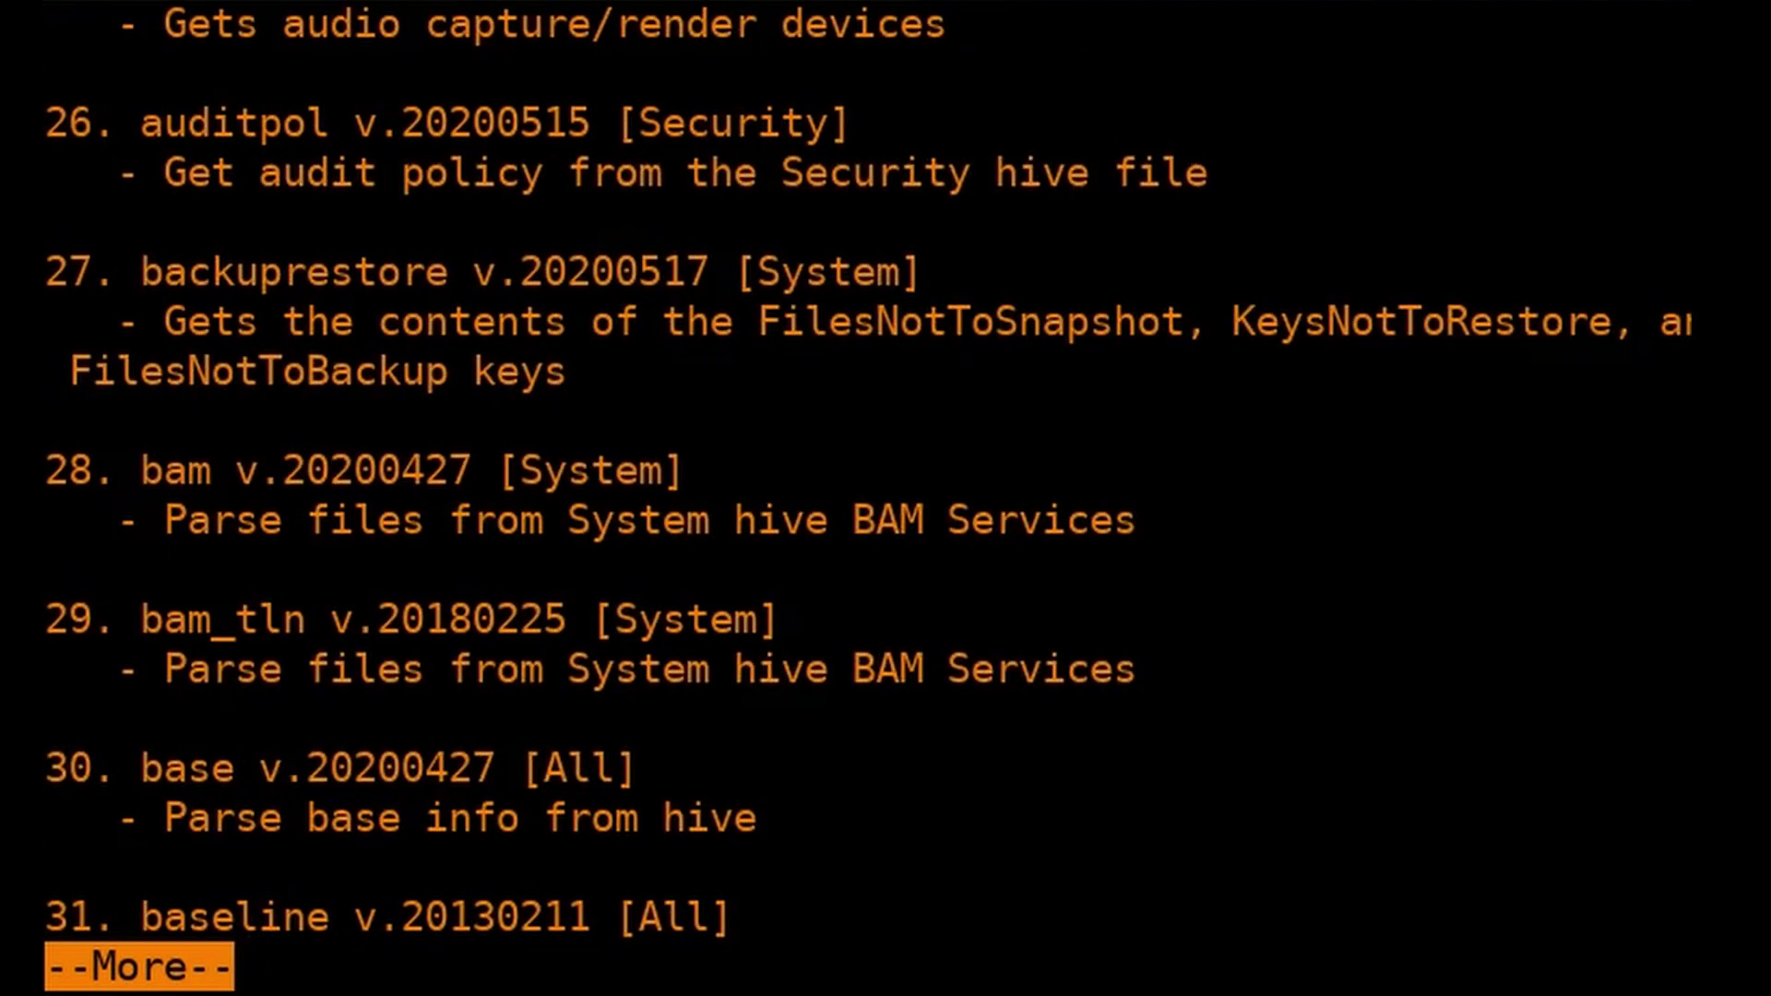
key(space)
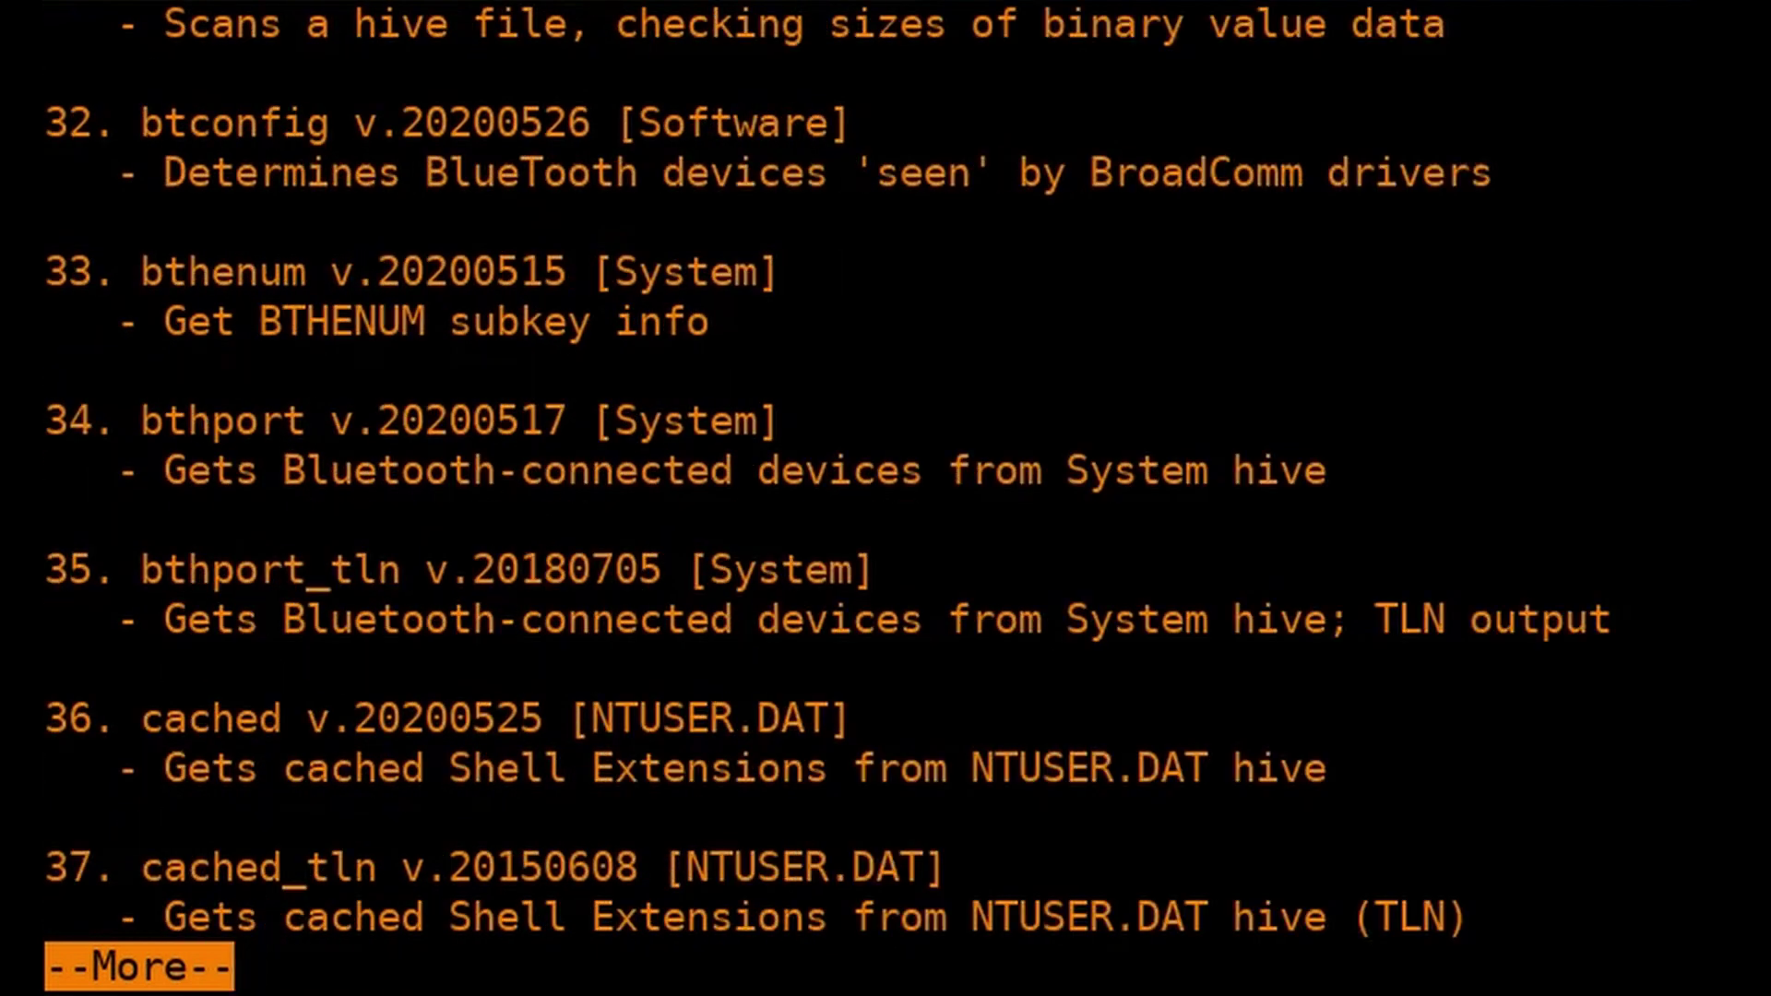
key(space)
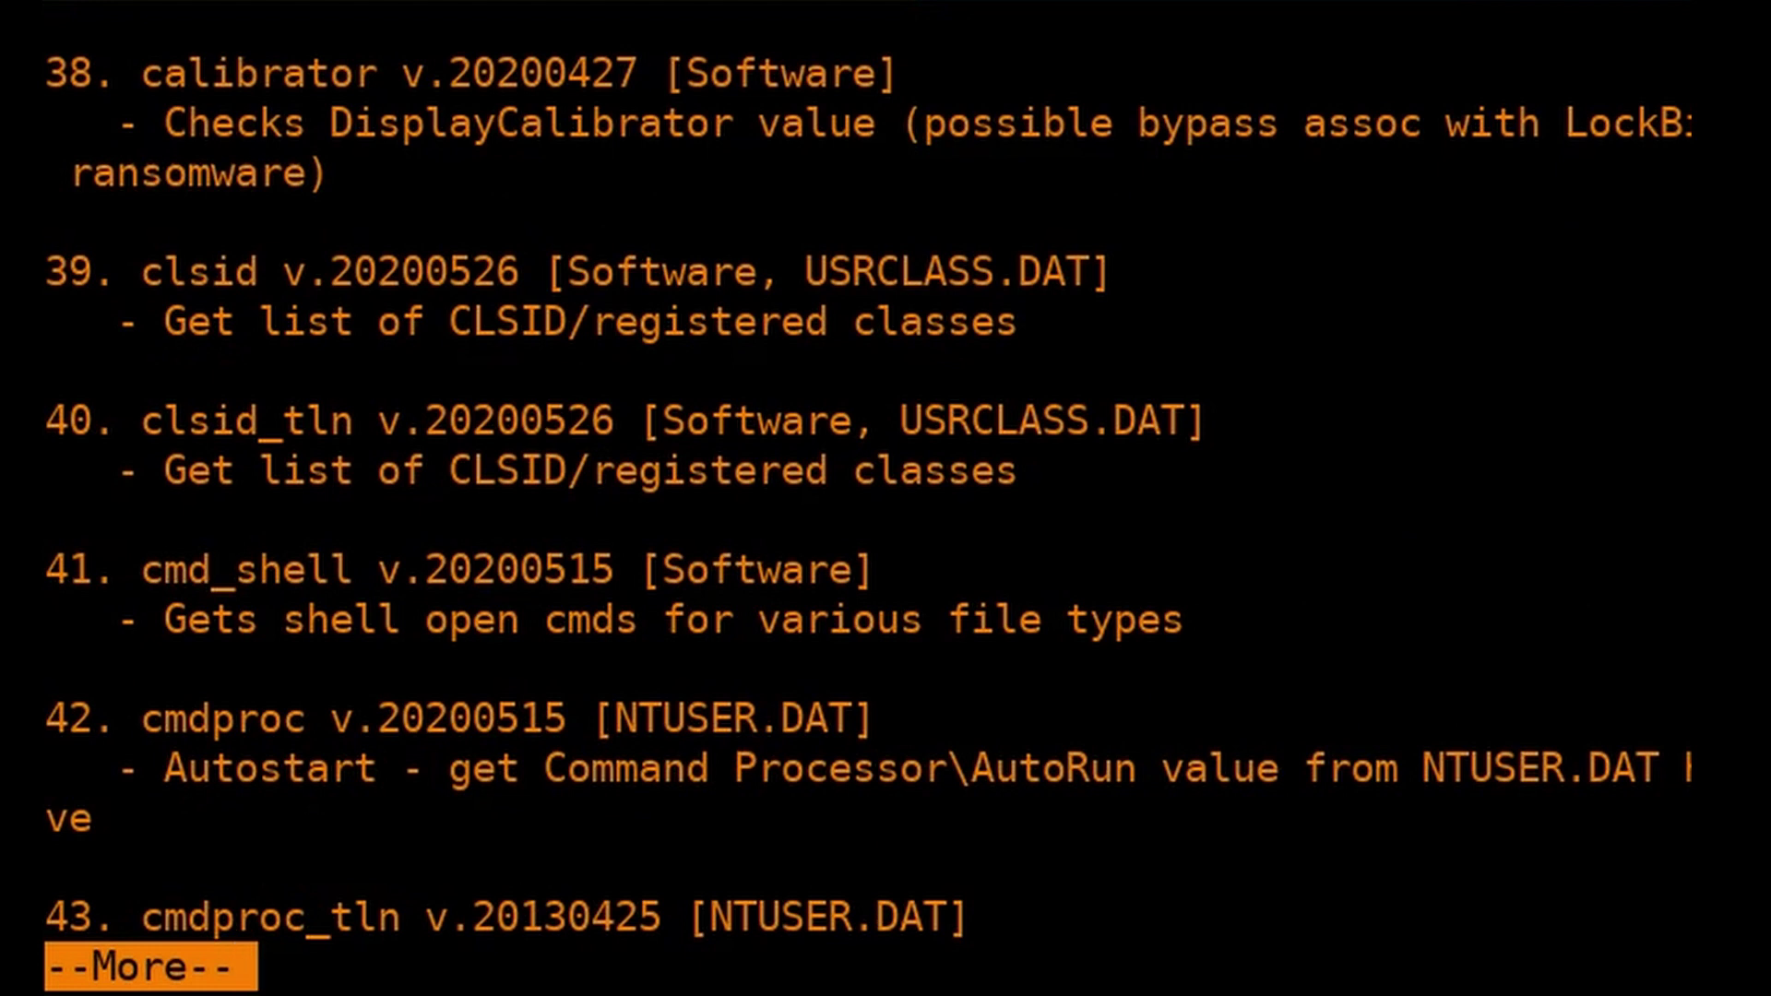